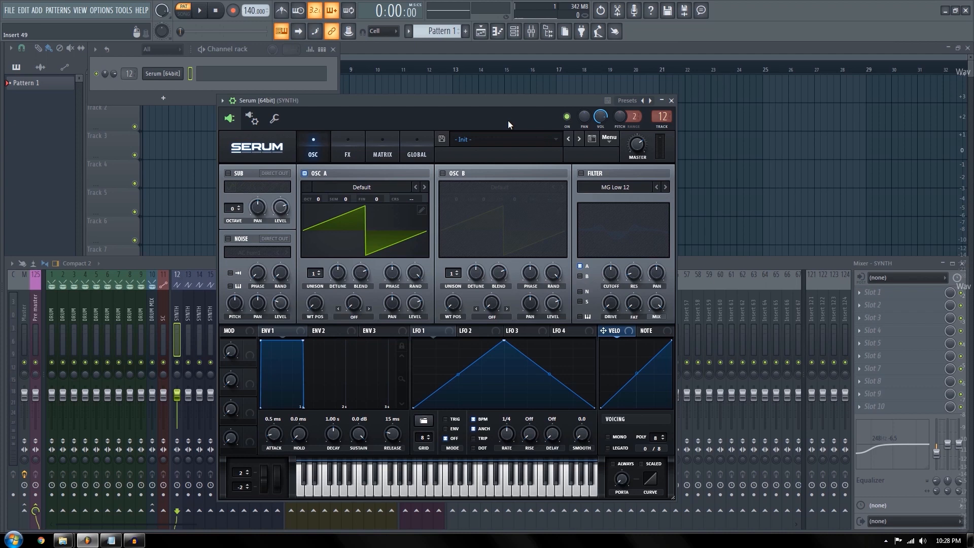
Reposition the Serum window over the workspace so its oscillator sections can be seen clearly
left_click_drag(509, 121, 515, 83)
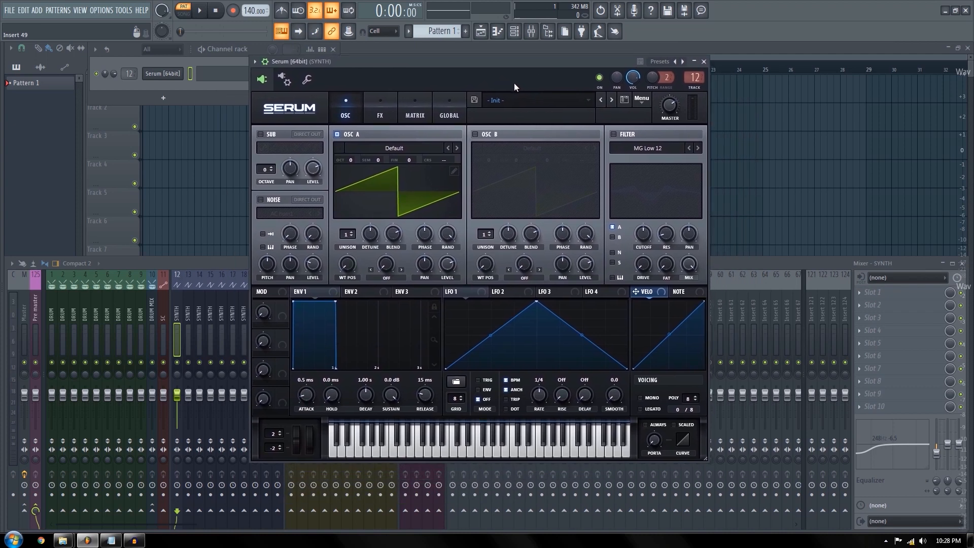
left_click_drag(518, 87, 425, 103)
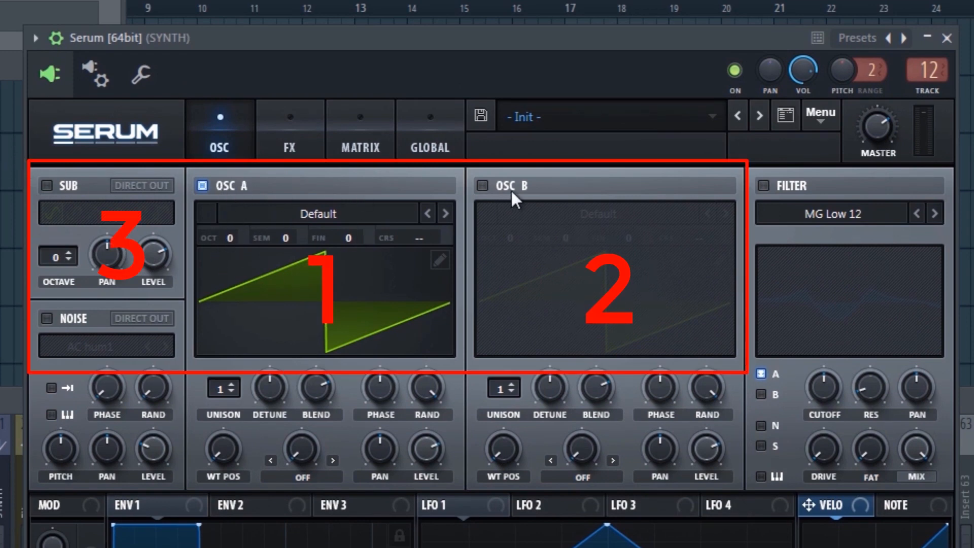
left_click(45, 183)
left_click(72, 182)
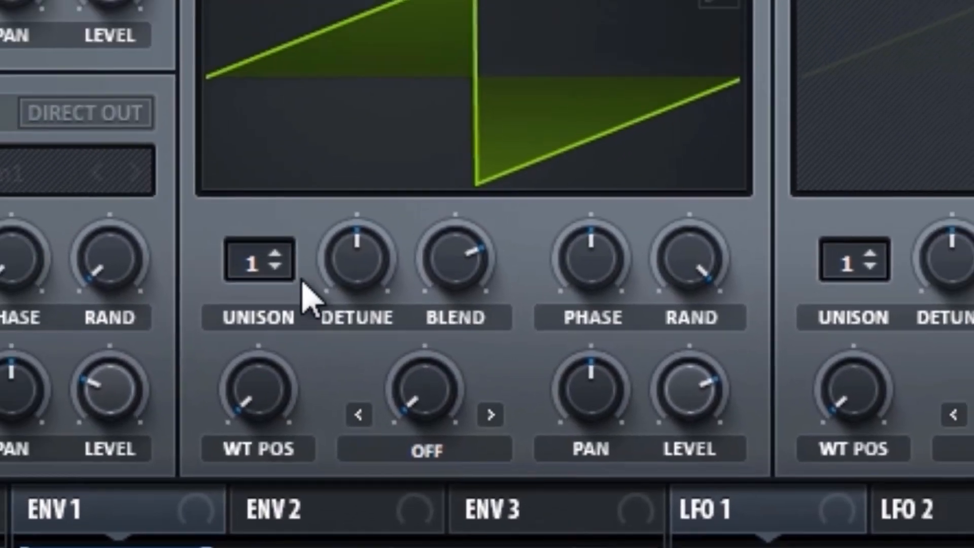
Set OSC A's unison to 16 voices
left_click_drag(233, 203, 252, 103)
left_click_drag(310, 307, 303, 428)
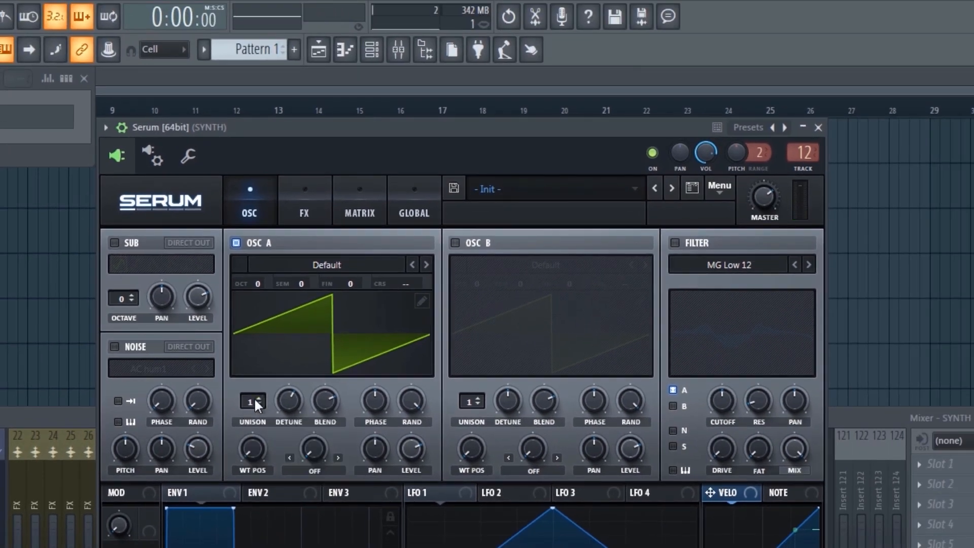
left_click_drag(254, 398, 259, 193)
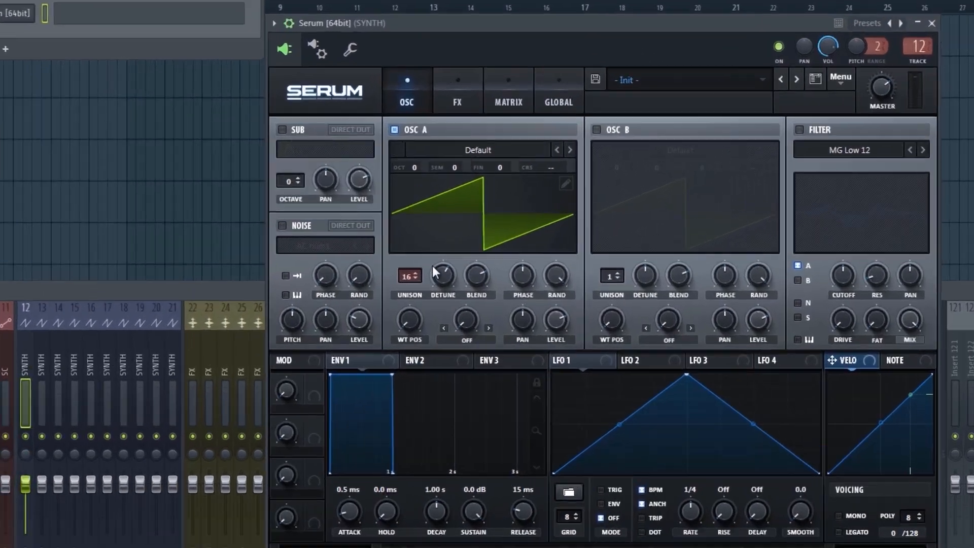
Sweep OSC A's unison detune up to 0.54 and back down to compare narrow and wide detuning
mouse_move(463, 255)
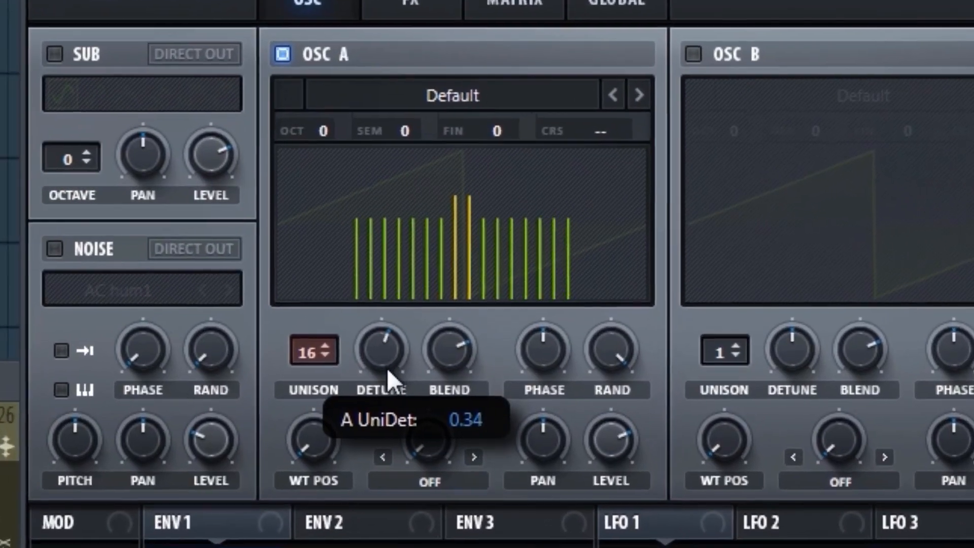
left_click_drag(376, 361, 371, 285)
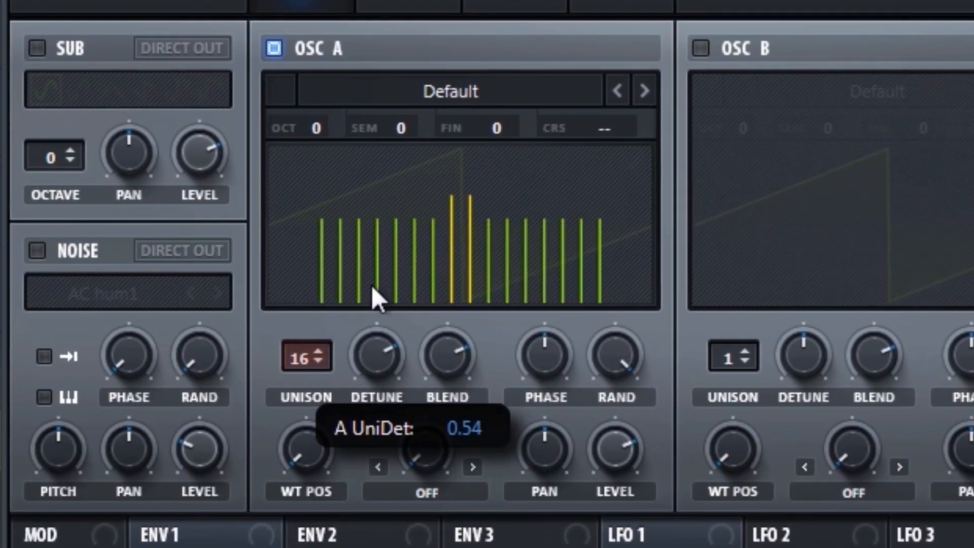
left_click_drag(395, 338, 400, 427)
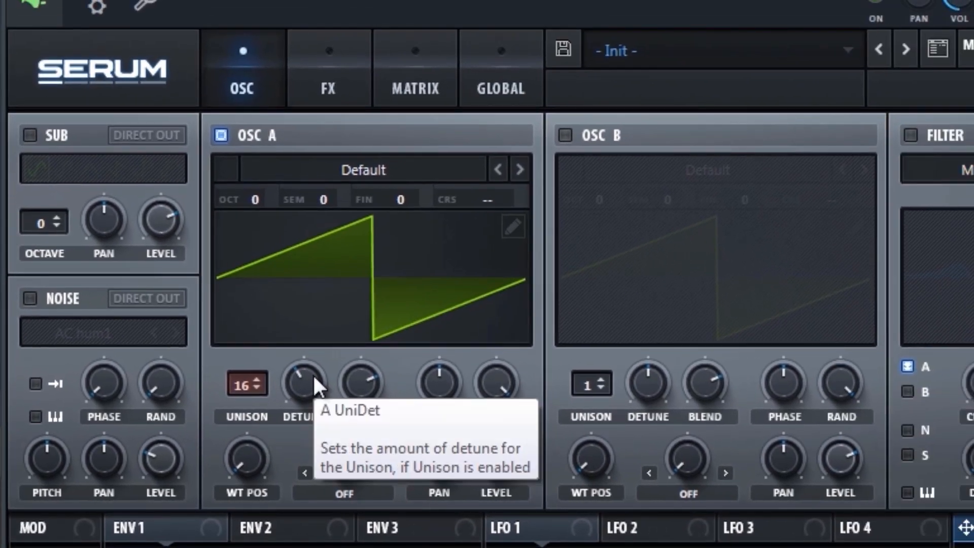
left_click_drag(314, 376, 315, 352)
Change OSC A's unison mode to Super in the global unison settings
left_click(474, 87)
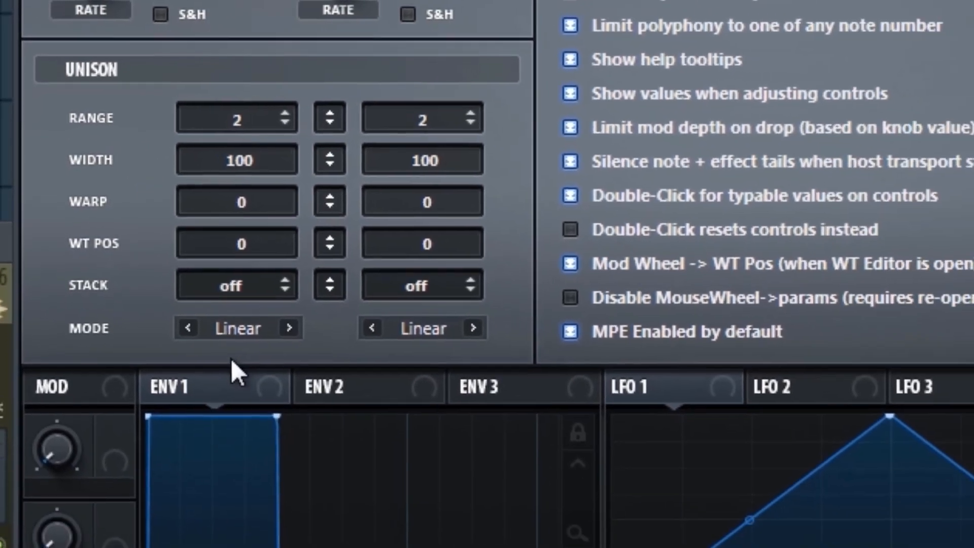
left_click(290, 406)
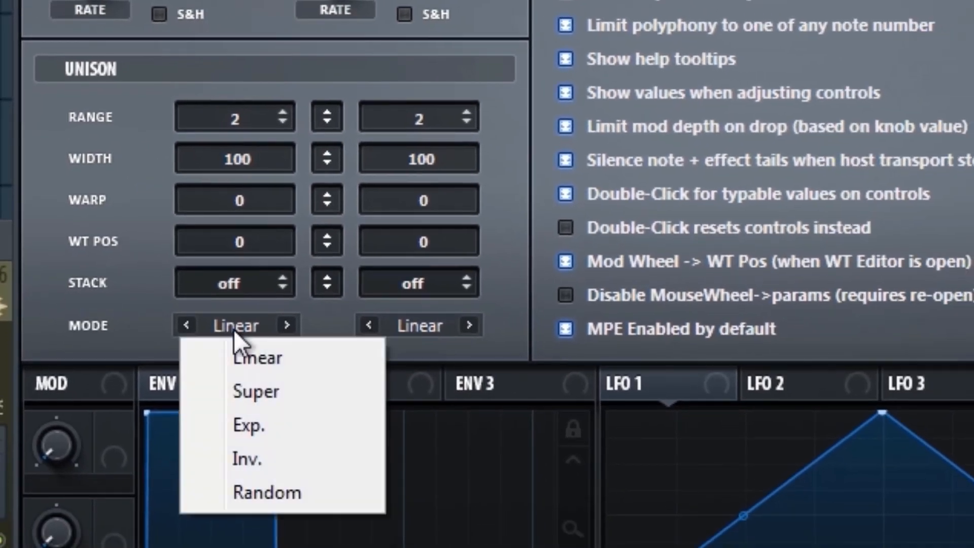
left_click(263, 389)
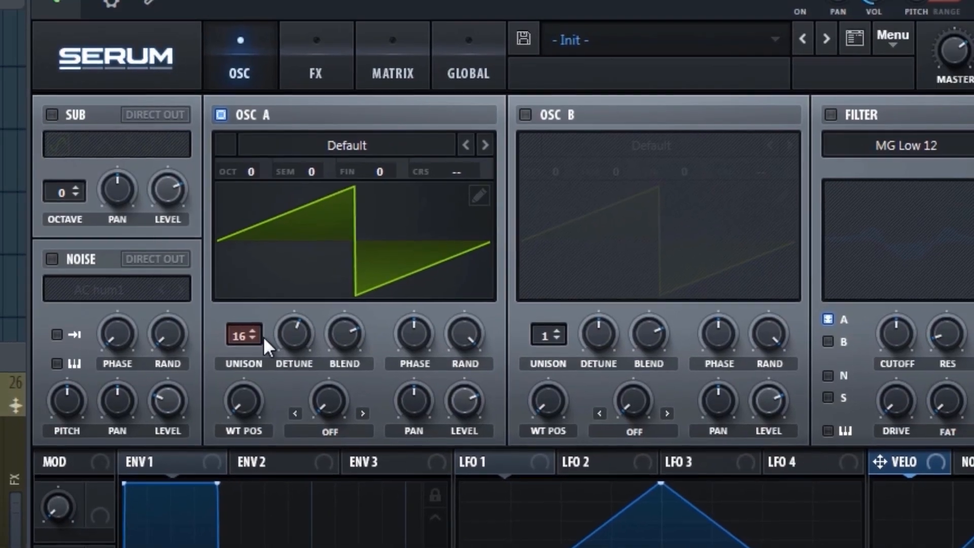
Adjust OSC A's unison detune to about 0.28 with the Super mode active
mouse_move(291, 358)
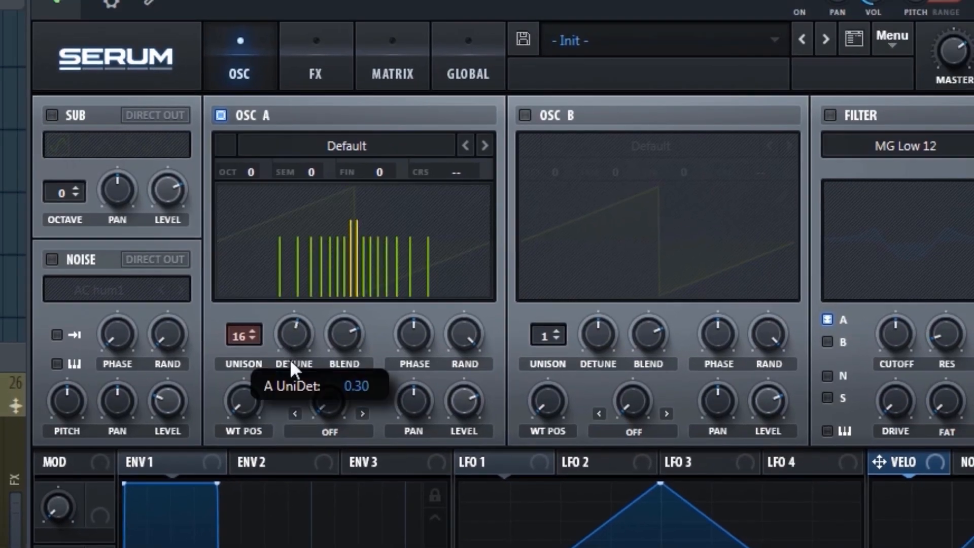
left_click_drag(290, 358, 296, 331)
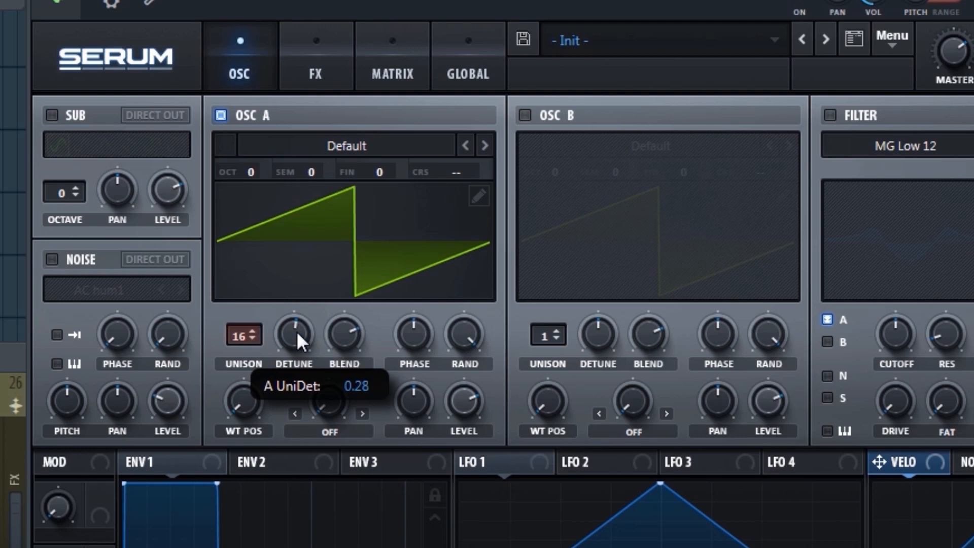
mouse_move(296, 331)
left_mouse_down()
mouse_move(309, 330)
mouse_move(300, 320)
mouse_move(297, 337)
left_mouse_up()
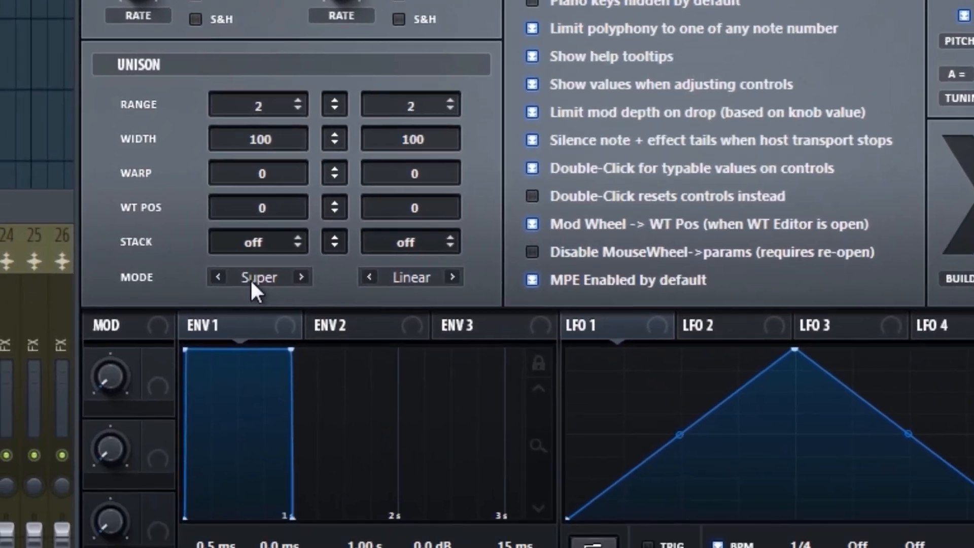
Review OSC A's global unison settings and sweep its detune amount slightly up and down
left_click(191, 406)
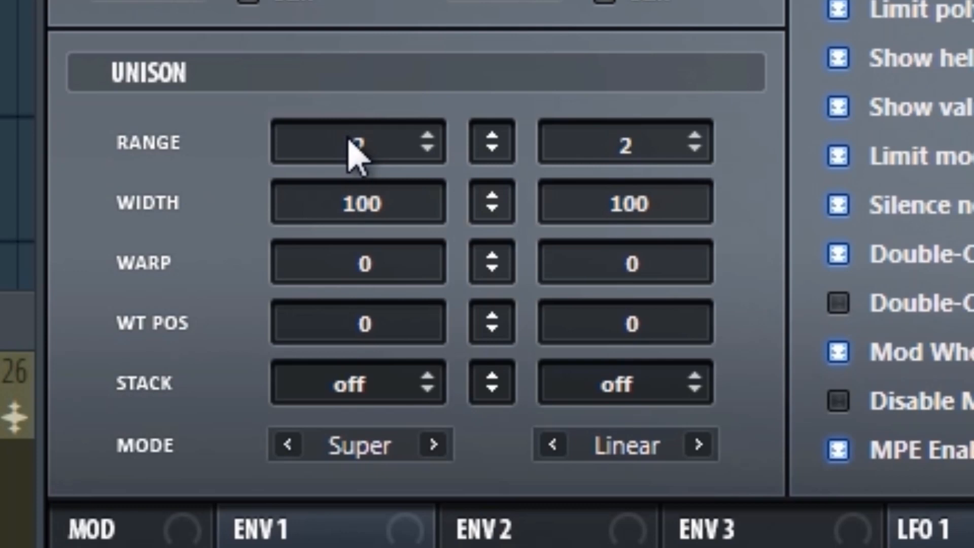
left_click_drag(359, 217, 388, 218)
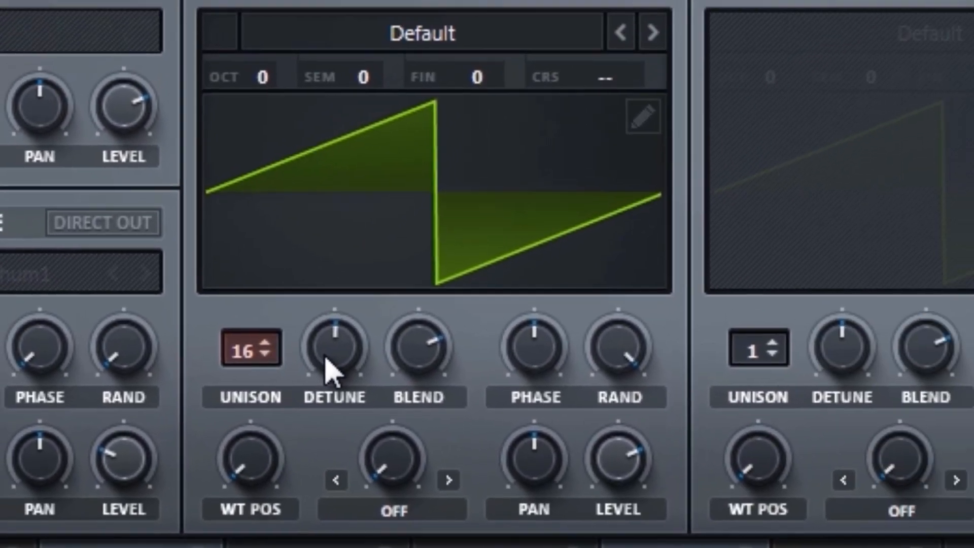
left_click_drag(389, 315, 391, 298)
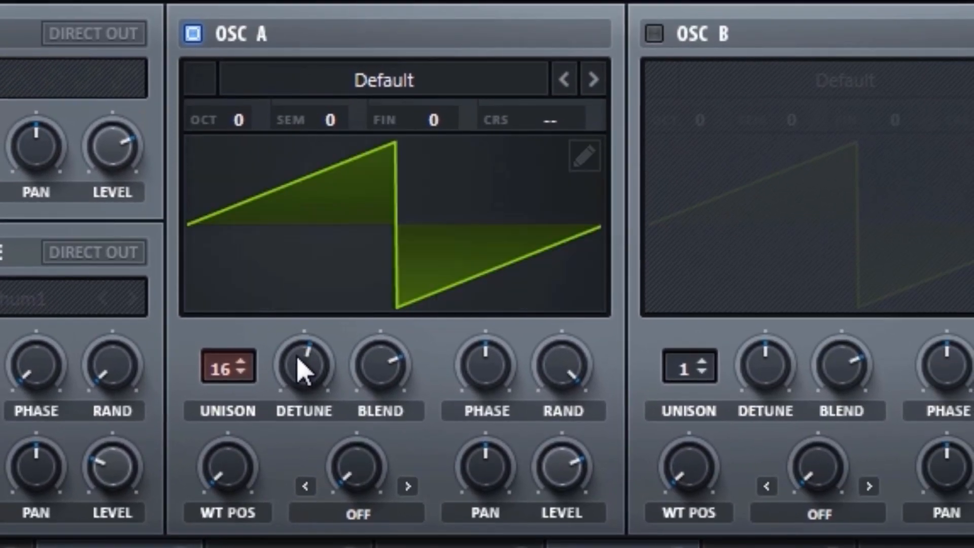
mouse_move(303, 370)
left_mouse_down()
mouse_move(290, 376)
mouse_move(306, 361)
left_mouse_up()
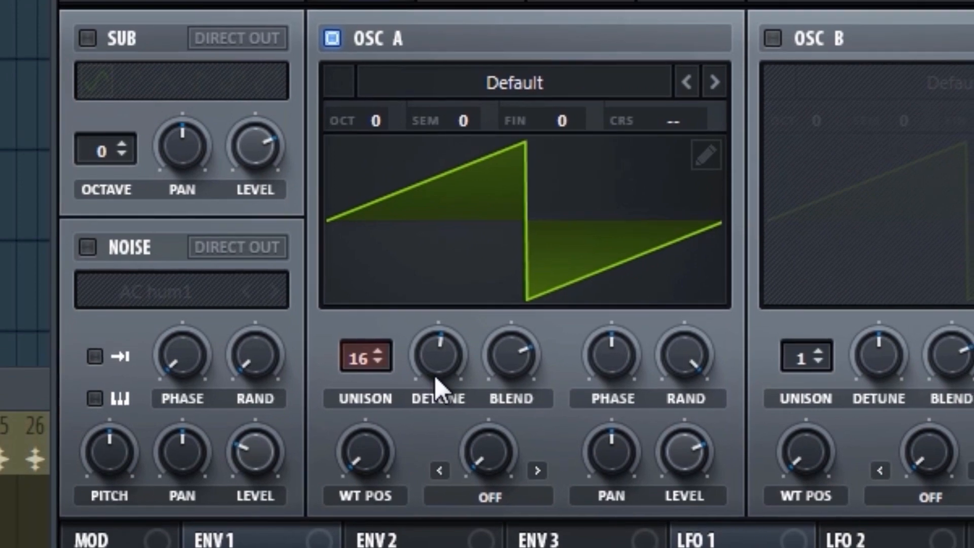
left_click_drag(437, 379, 446, 359)
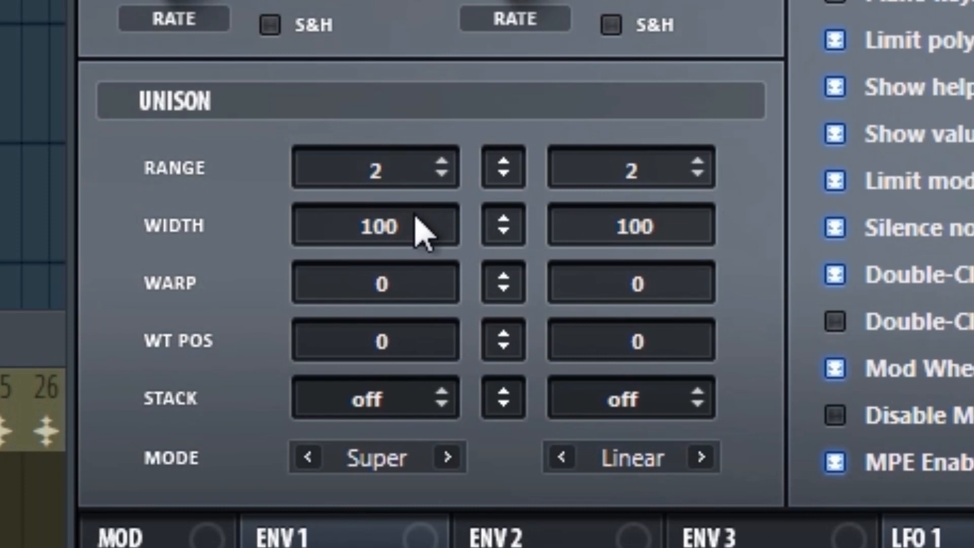
Narrow OSC A's unison width to 0 in the global unison settings
left_click_drag(420, 231, 3, 268)
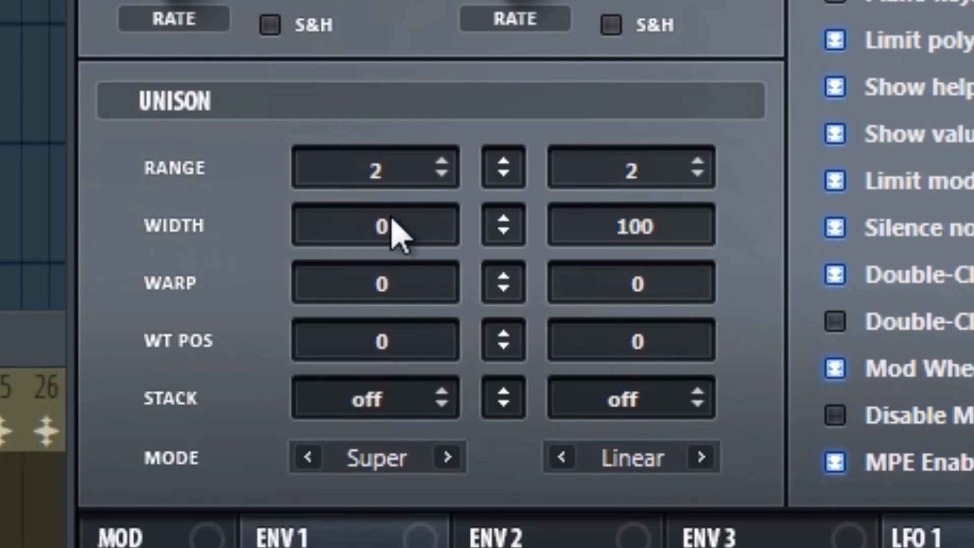
mouse_move(388, 235)
left_mouse_down()
mouse_move(383, 276)
mouse_move(370, 245)
mouse_move(402, 247)
left_mouse_up()
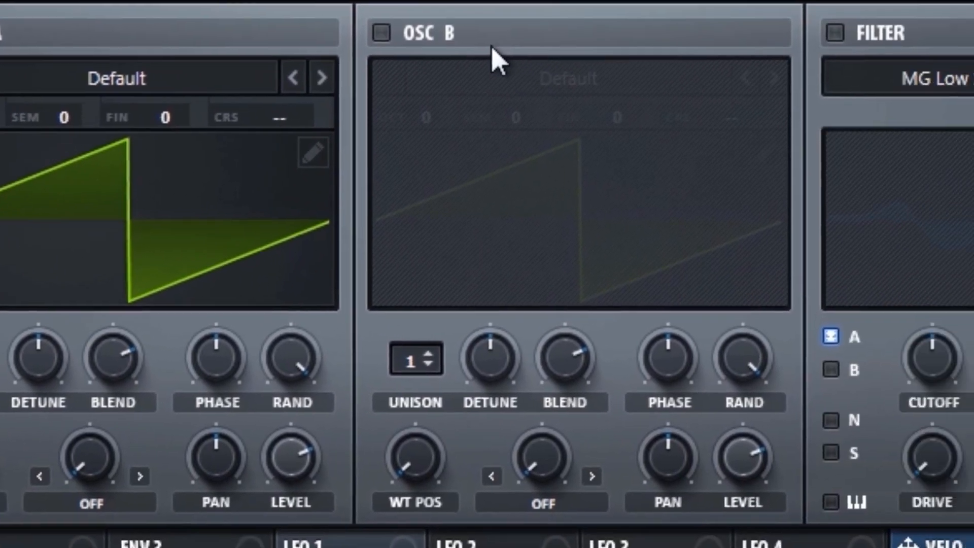
left_click(634, 55)
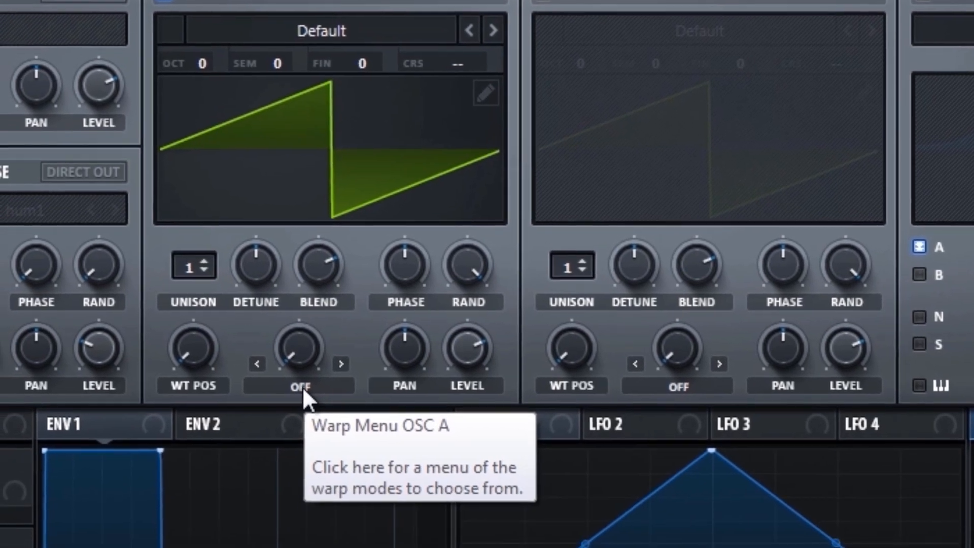
Set OSC A's warp mode to Bend +/- and sweep the warp amount through its range, including 15%
left_click_drag(300, 351, 289, 324)
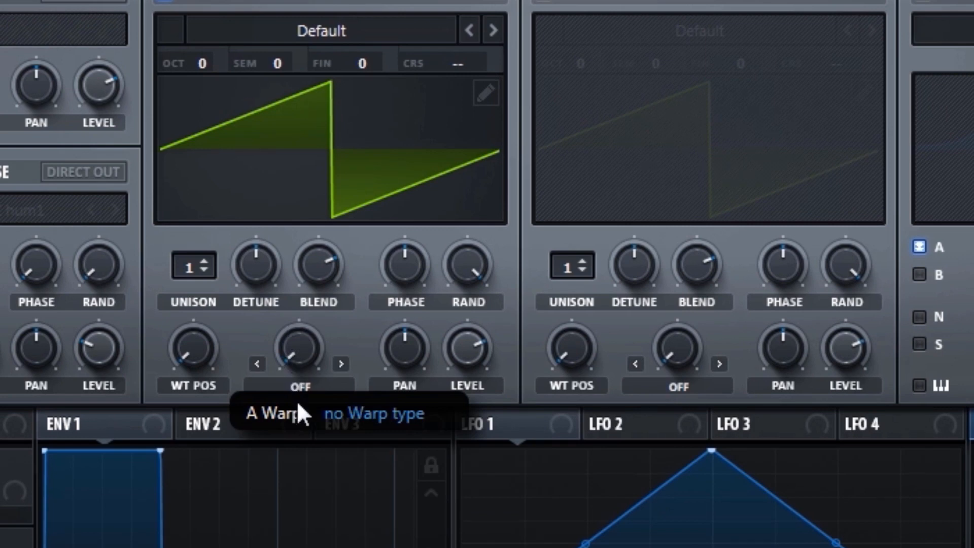
left_click(306, 390)
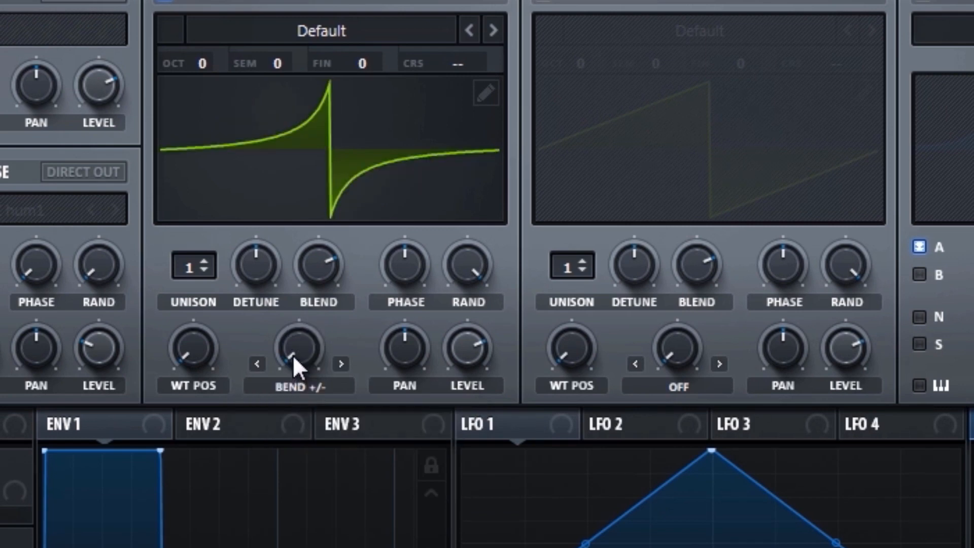
left_click_drag(293, 354, 448, 1)
left_click_drag(296, 332, 249, 310)
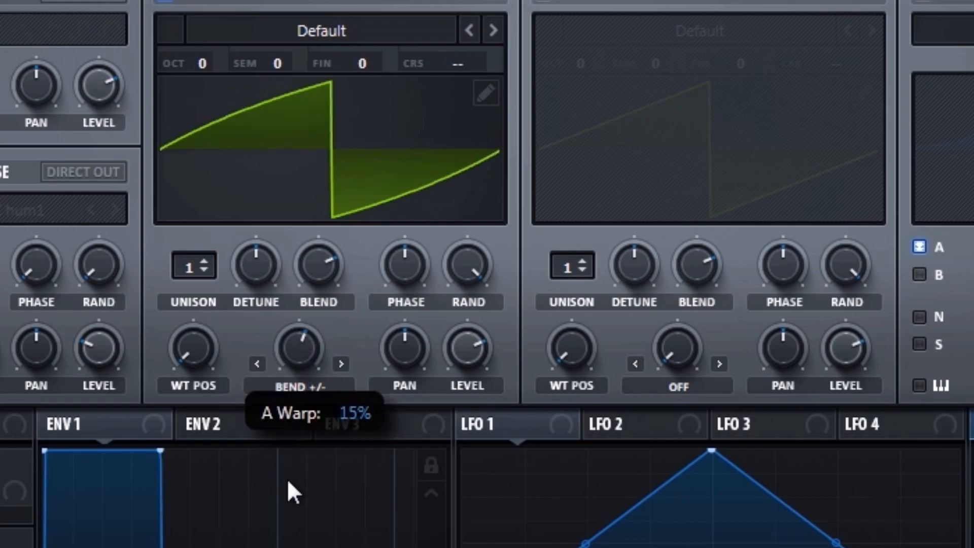
Load the WT - Catalyst wavetable into OSC A and switch its waveform display to 3D
left_click(381, 114)
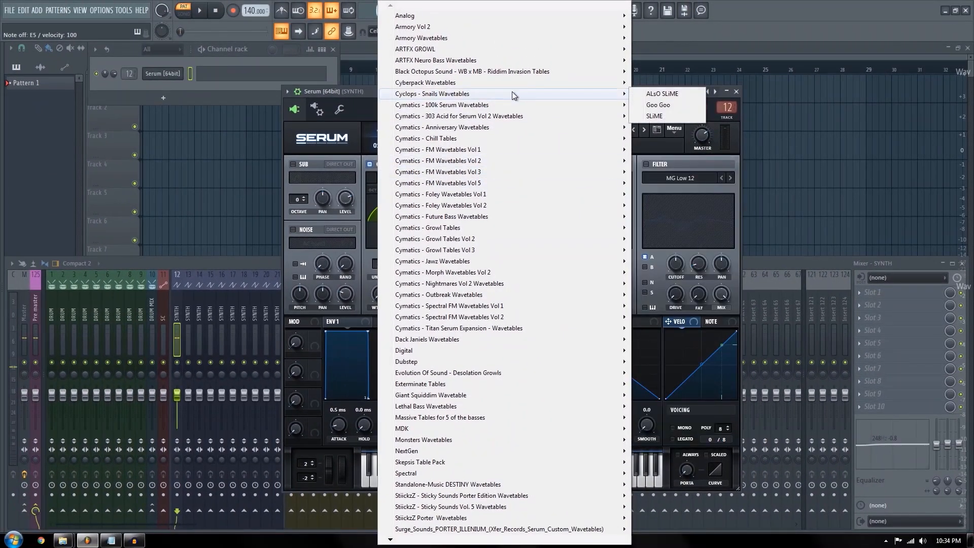
mouse_move(583, 38)
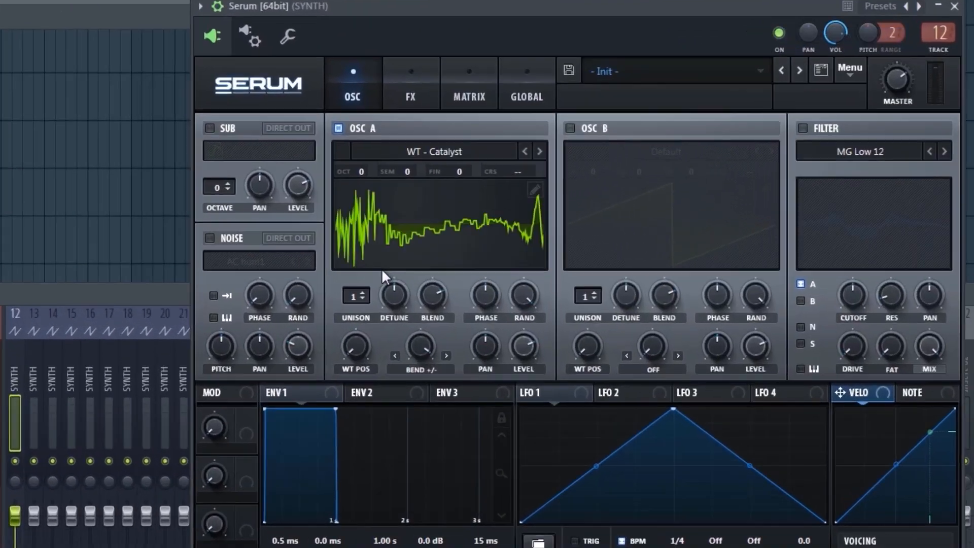
left_click(434, 213)
Raise OSC A's wavetable position to its maximum while comparing the 2D and 3D waveform views
left_click_drag(316, 432, 382, 245)
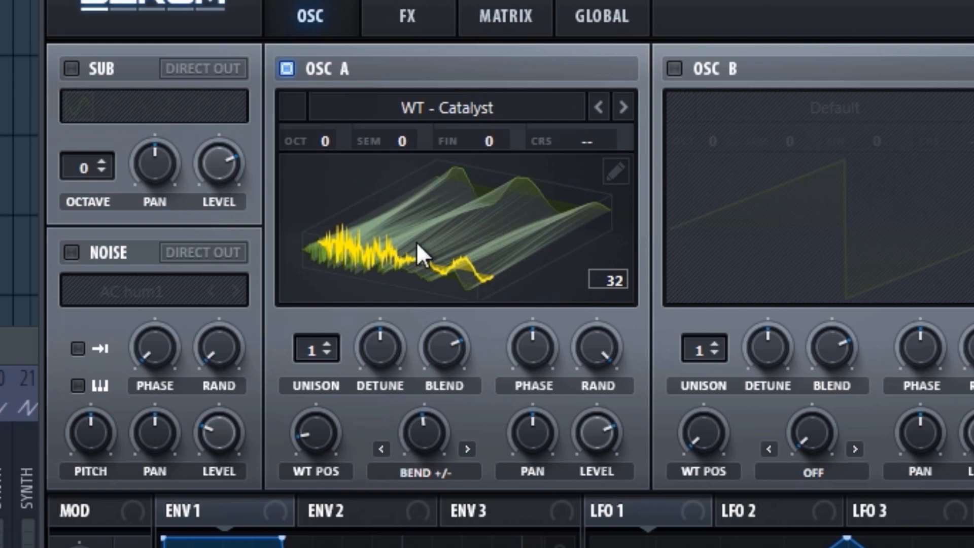
left_click(389, 284)
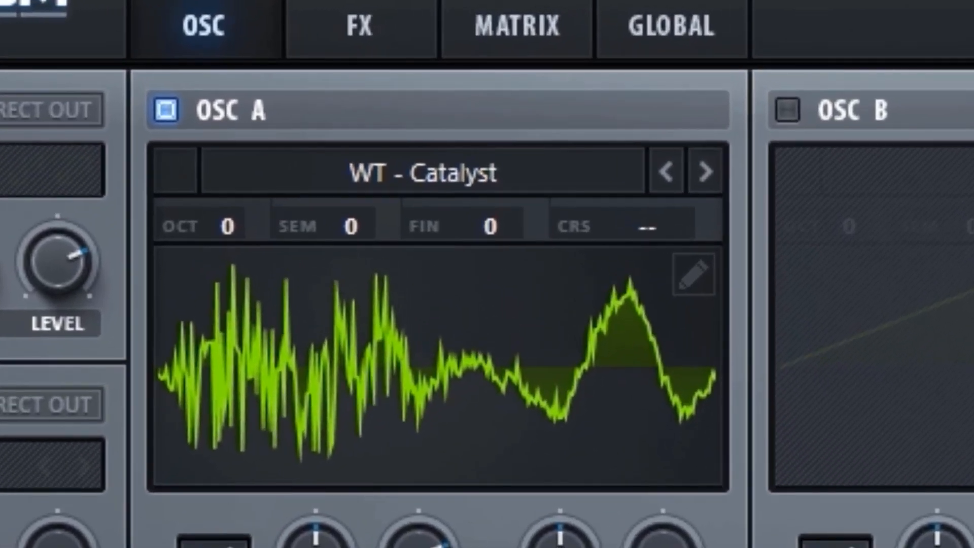
left_click(315, 438)
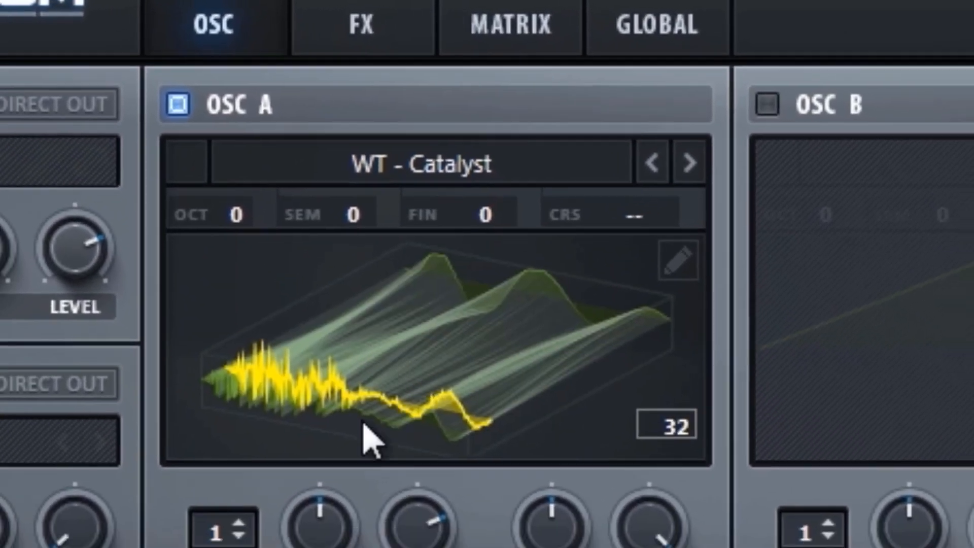
left_click(364, 463)
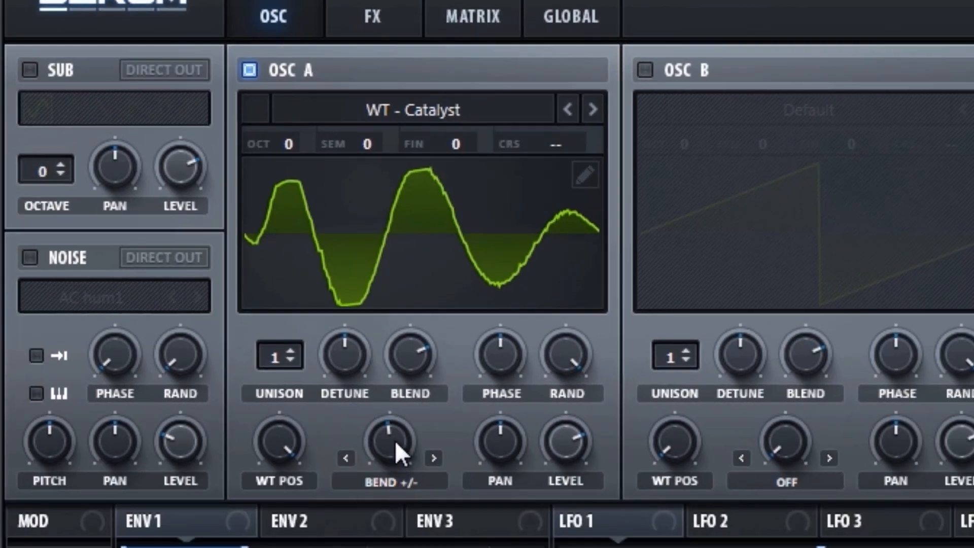
Switch OSC A's warp mode to Asym +/- and vary the warp amount around 39% while playing notes
left_click_drag(398, 451, 398, 446)
left_click(375, 482)
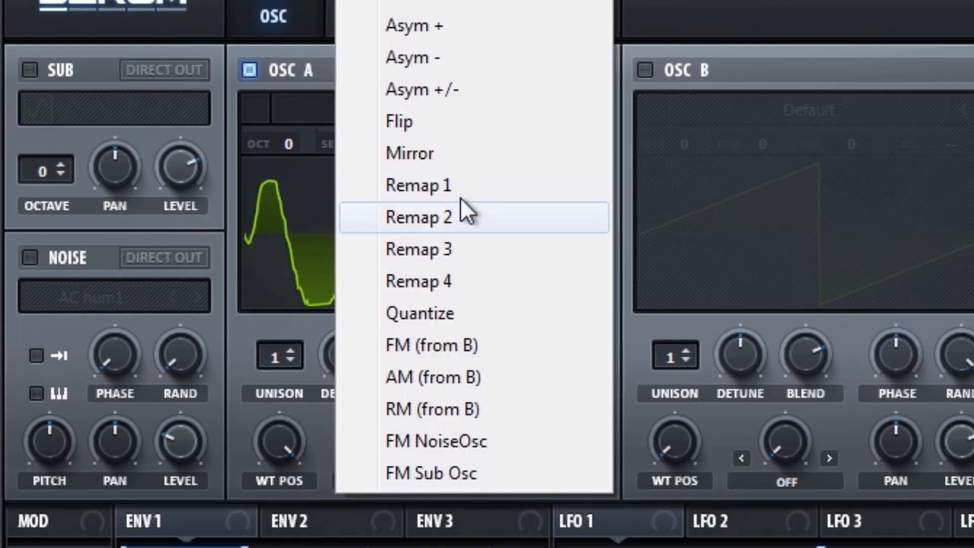
left_click(472, 92)
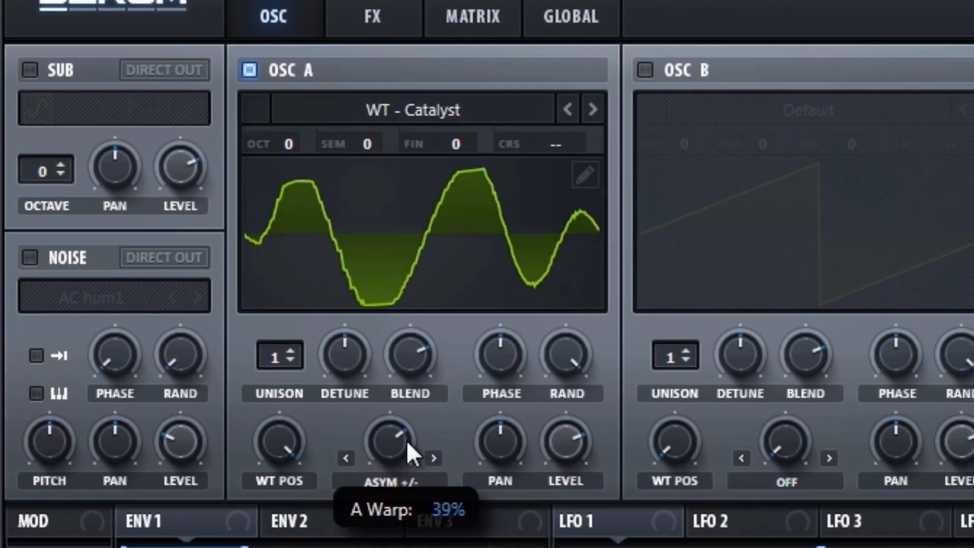
type("eeeeee")
mouse_move(407, 442)
left_mouse_down()
mouse_move(407, 547)
mouse_move(415, 266)
mouse_move(406, 449)
left_mouse_up()
Change OSC A's warp mode to Sync (No Window)
left_click(393, 482)
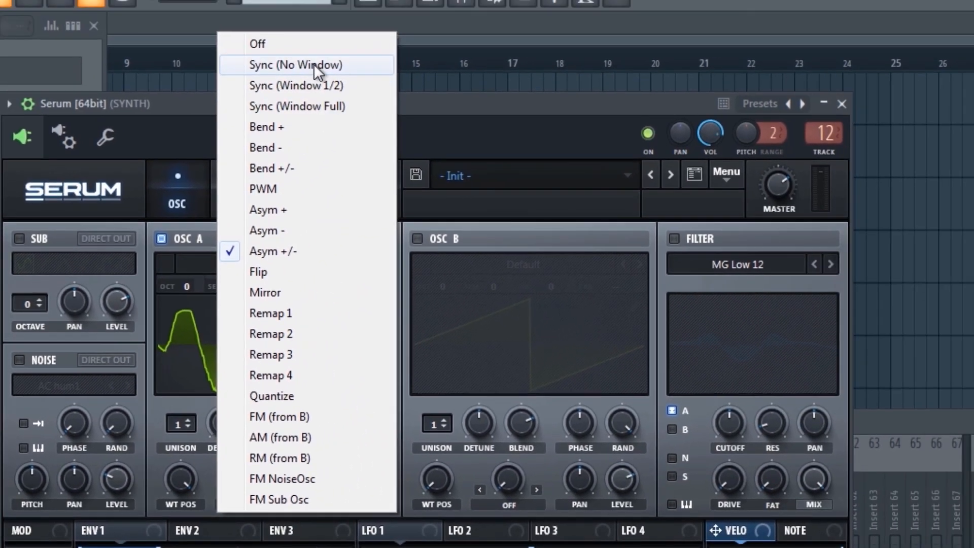
left_click(315, 64)
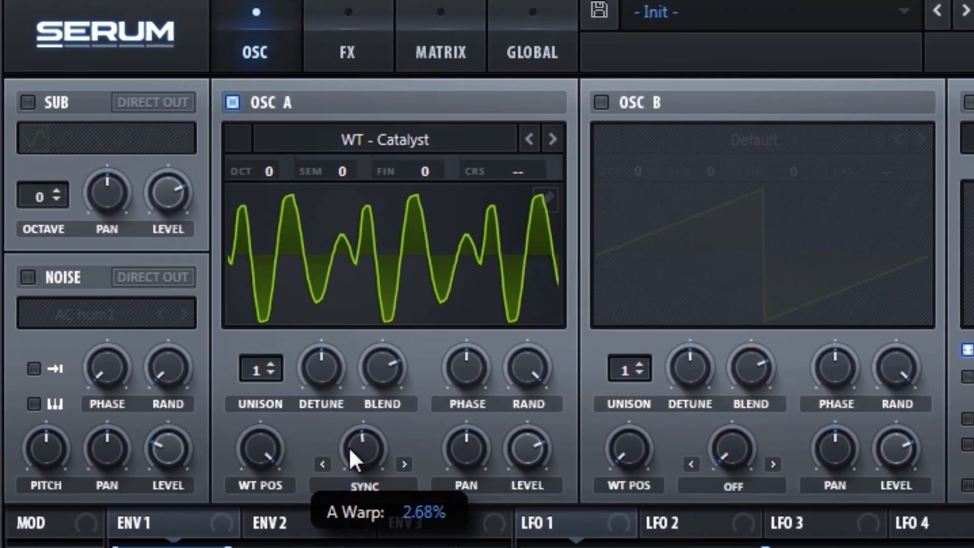
Sweep the amount of OSC A's Sync warp
left_click_drag(350, 450, 385, 447)
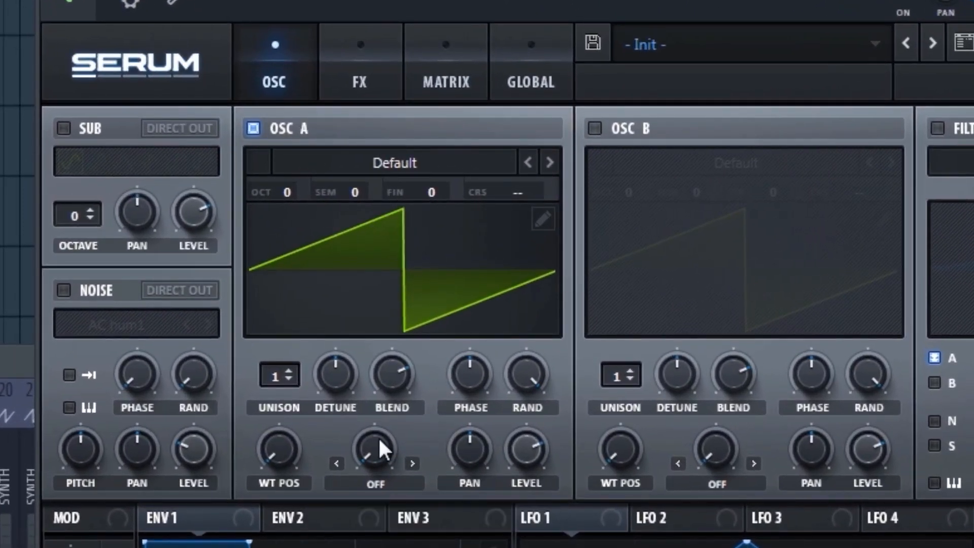
Change OSC A's warp mode to FM (from B) and switch on OSC B
left_click(376, 484)
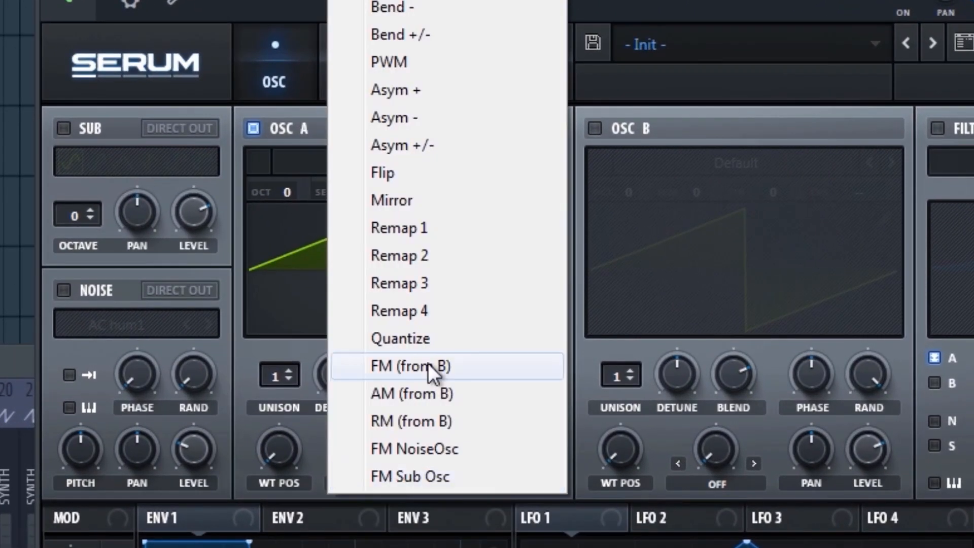
left_click(428, 366)
left_click(595, 129)
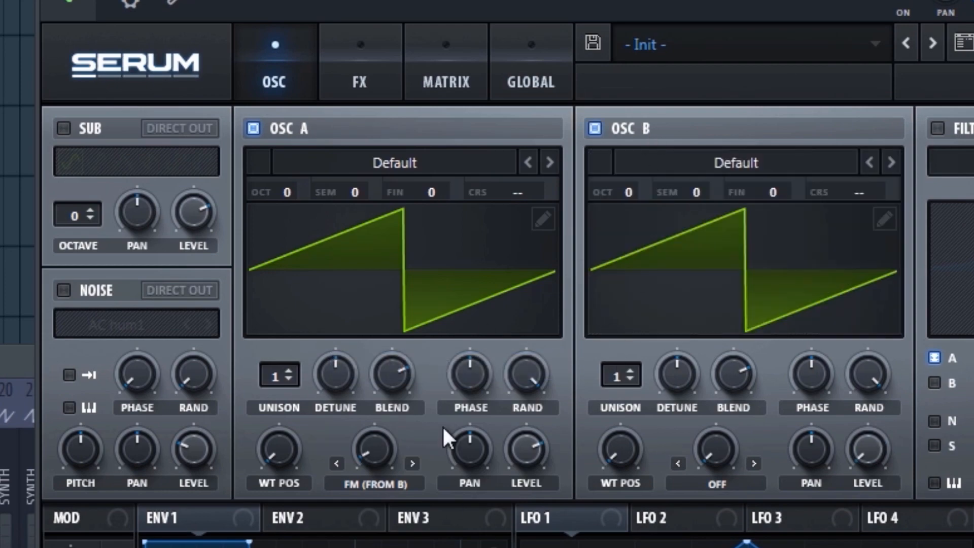
mouse_move(379, 433)
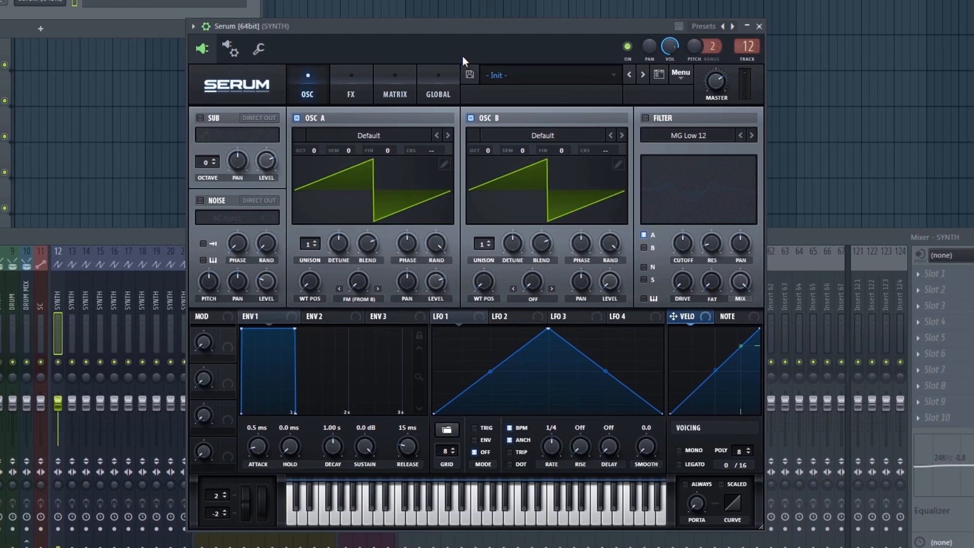
Set LFO 1 to a rising ramp in ENV mode with a one-bar rate and assign it to OSC A's warp amount
left_click(470, 317)
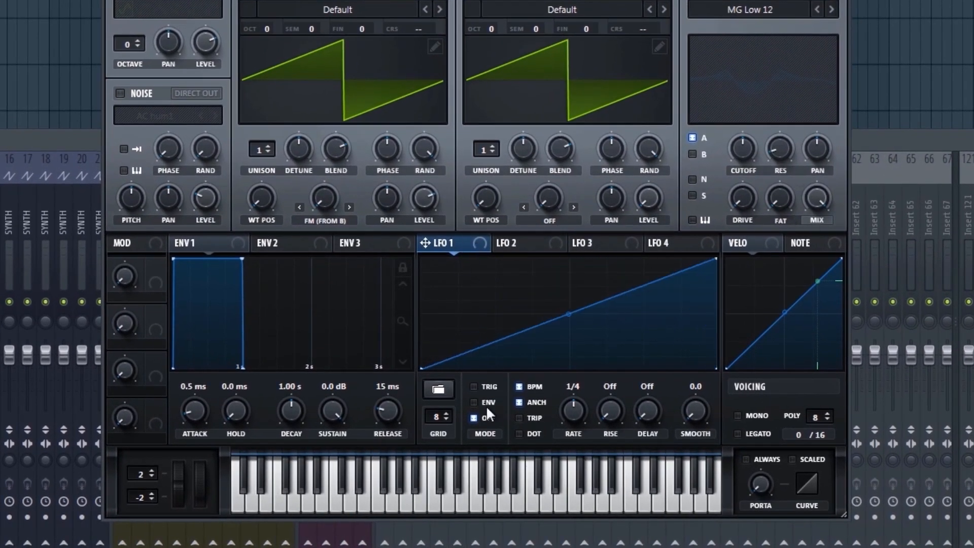
left_click(486, 404)
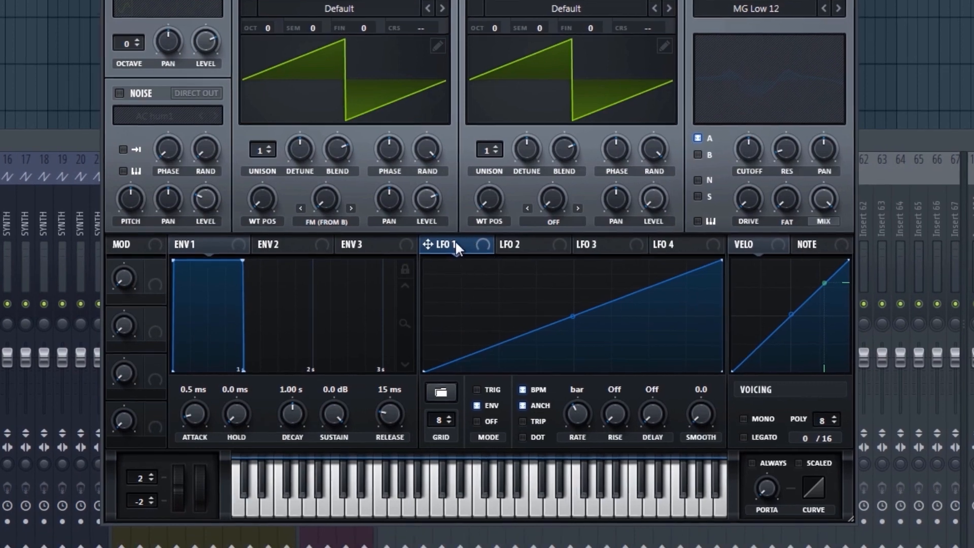
left_click_drag(456, 243, 325, 200)
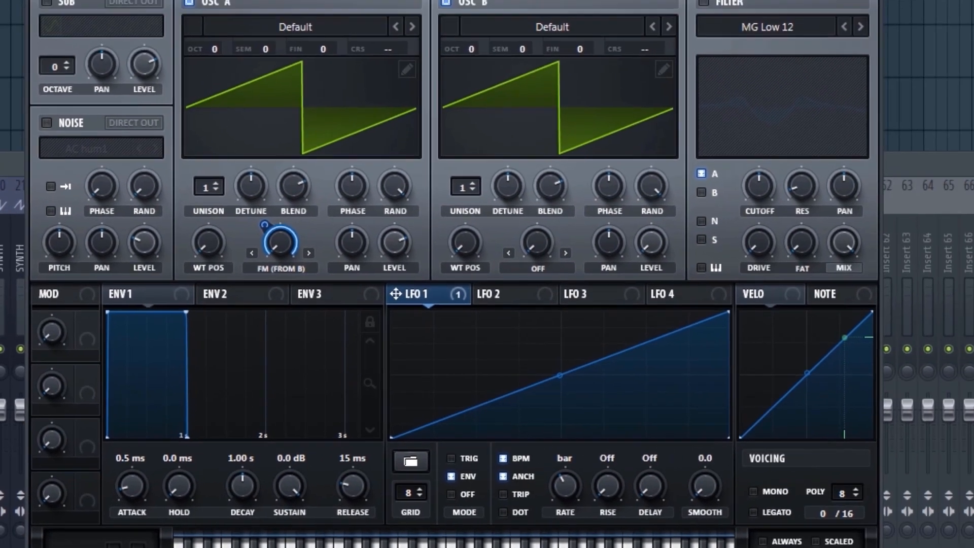
Resample the LFO-modulated FM sound into OSC A as a custom wavetable
left_click(661, 15)
left_click(665, 17)
left_click(663, 13)
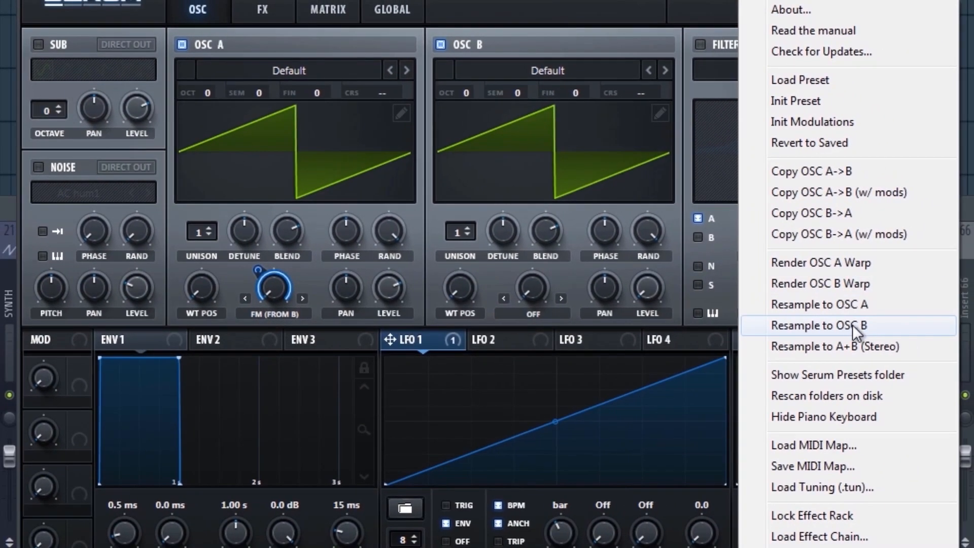
left_click(808, 311)
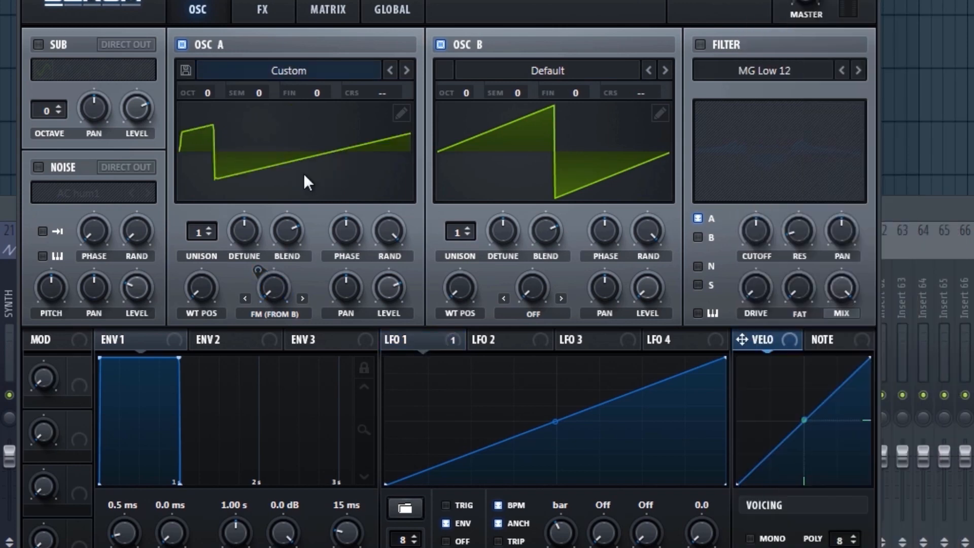
Switch off OSC B and remove all modulators from OSC A's warp control
left_click(447, 41)
right_click(275, 282)
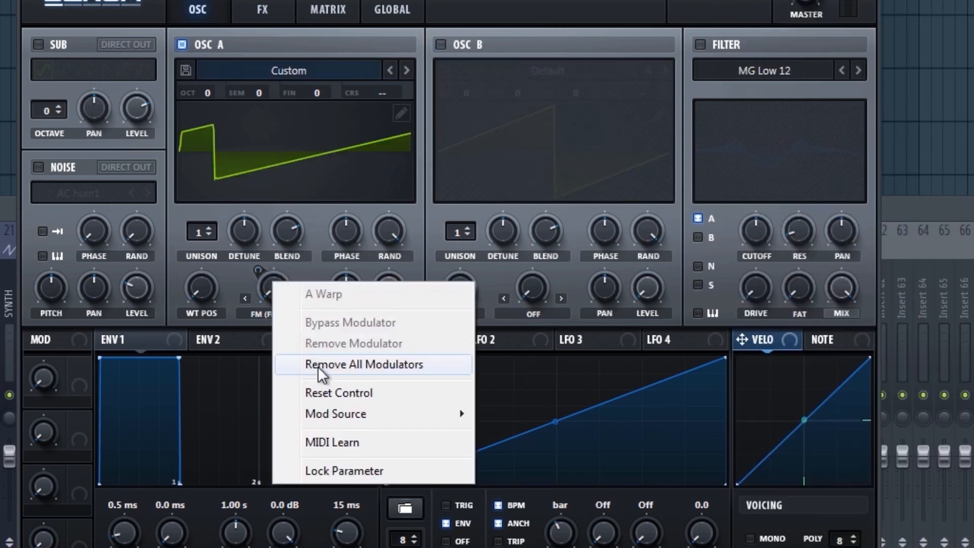
left_click(318, 365)
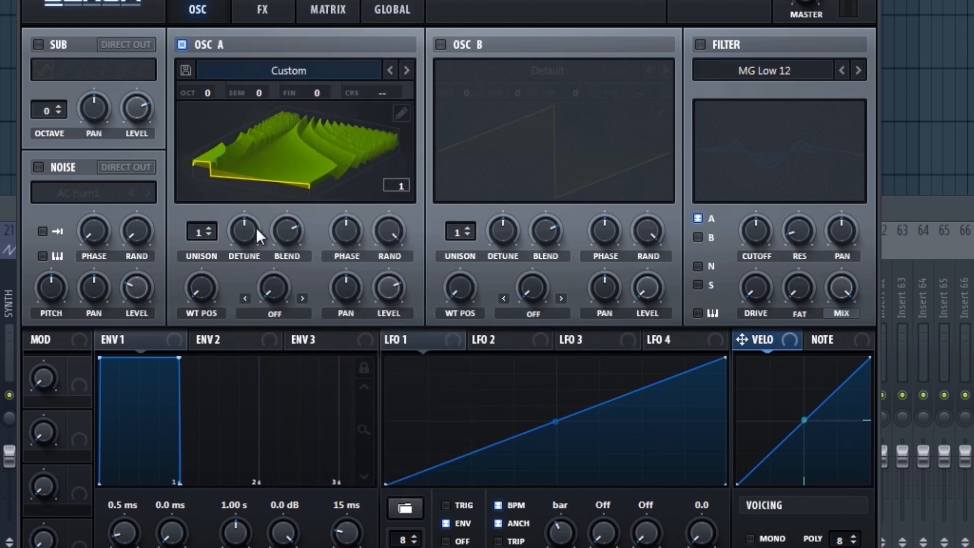
Sweep the resampled wavetable's position in OSC A and assign LFO 1 to modulate it
left_click_drag(196, 290, 209, 313)
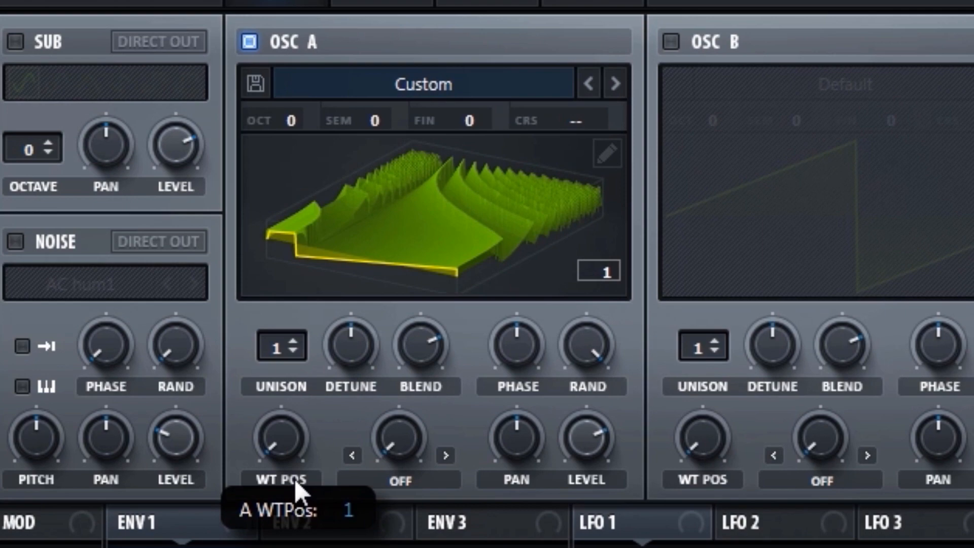
left_click_drag(295, 480, 256, 529)
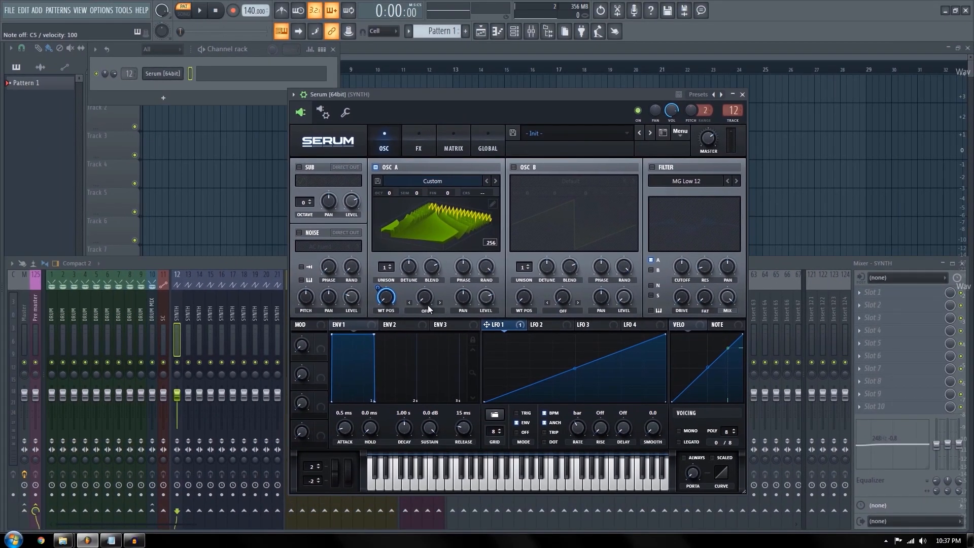
Set OSC A's warp mode to Asym +/-, modulating the warp amount and wavetable position with LFO 2
left_click(425, 310)
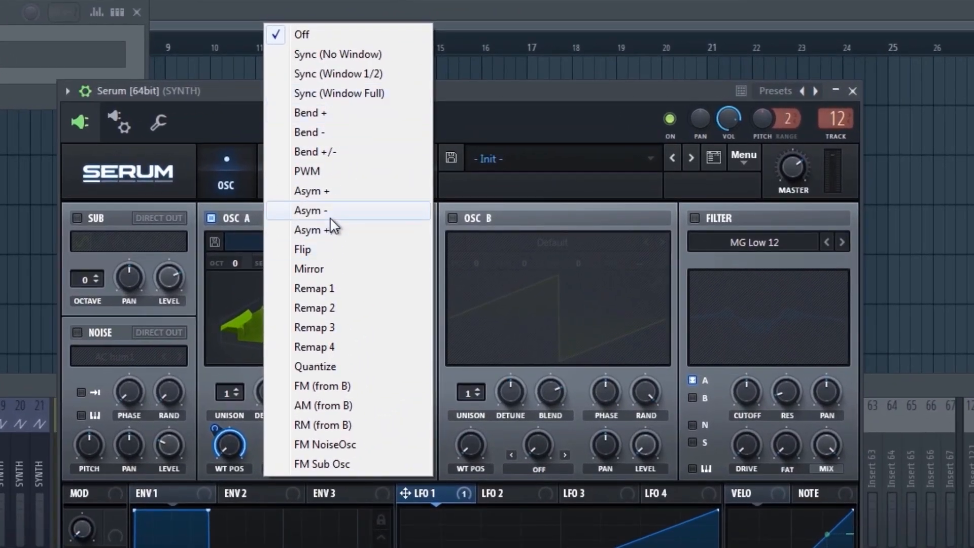
left_click(332, 230)
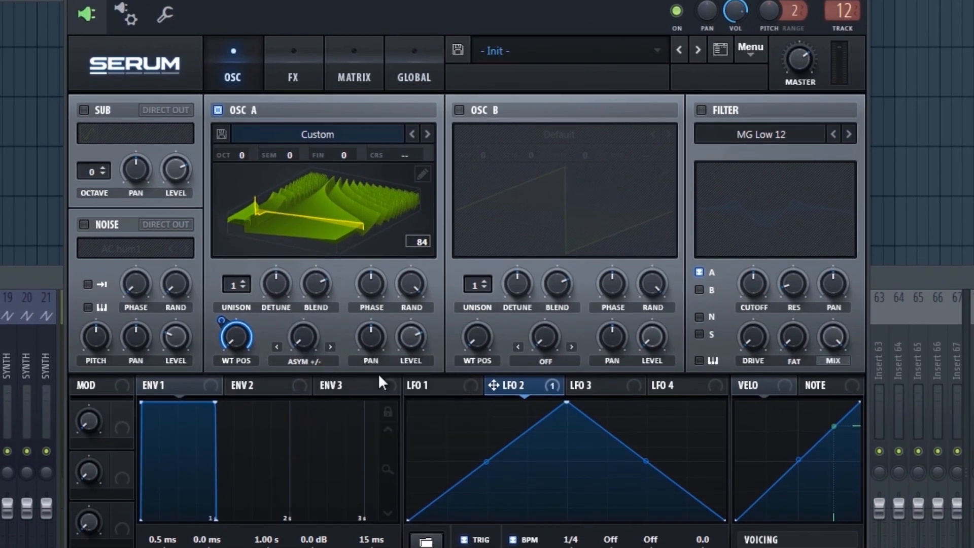
left_click_drag(289, 320, 285, 351)
left_click_drag(222, 320, 201, 376)
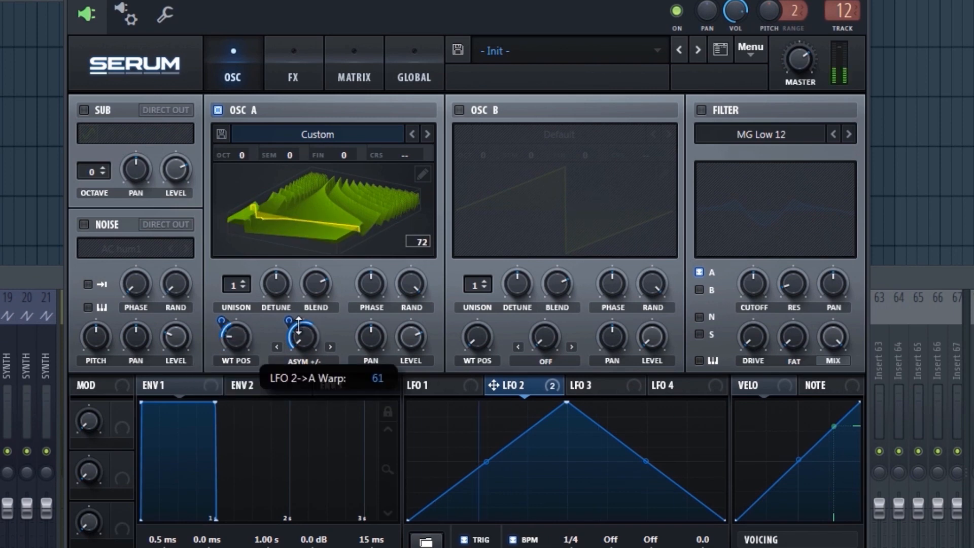
left_click(295, 200)
left_click_drag(311, 336, 354, 424)
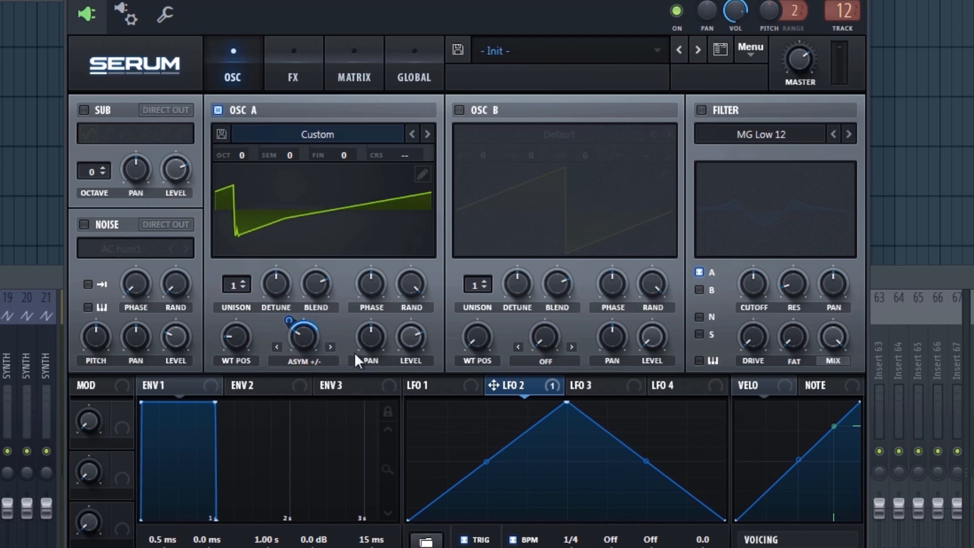
Reassign LFO 2 to OSC A's wavetable position with an amount of about 35, alongside its warp modulation
mouse_move(525, 387)
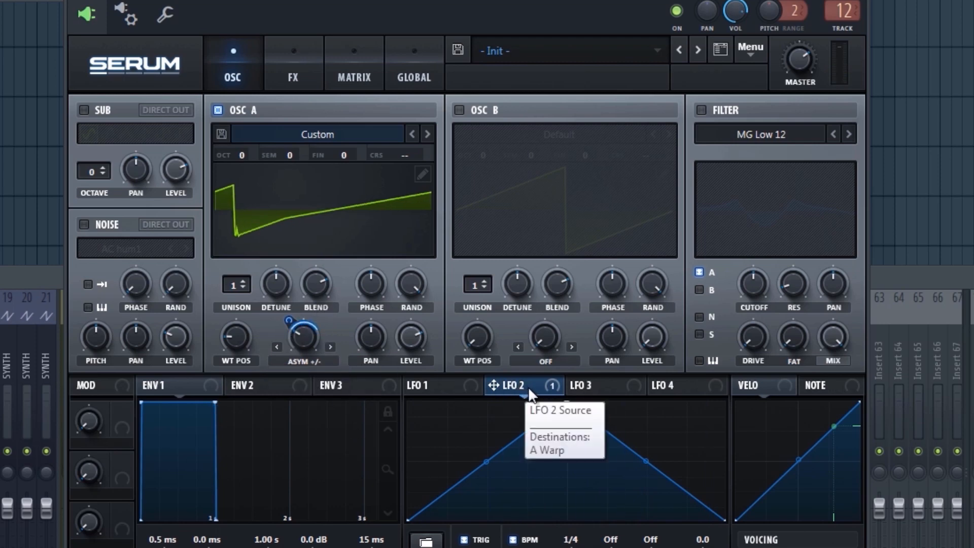
left_click_drag(528, 387, 472, 384)
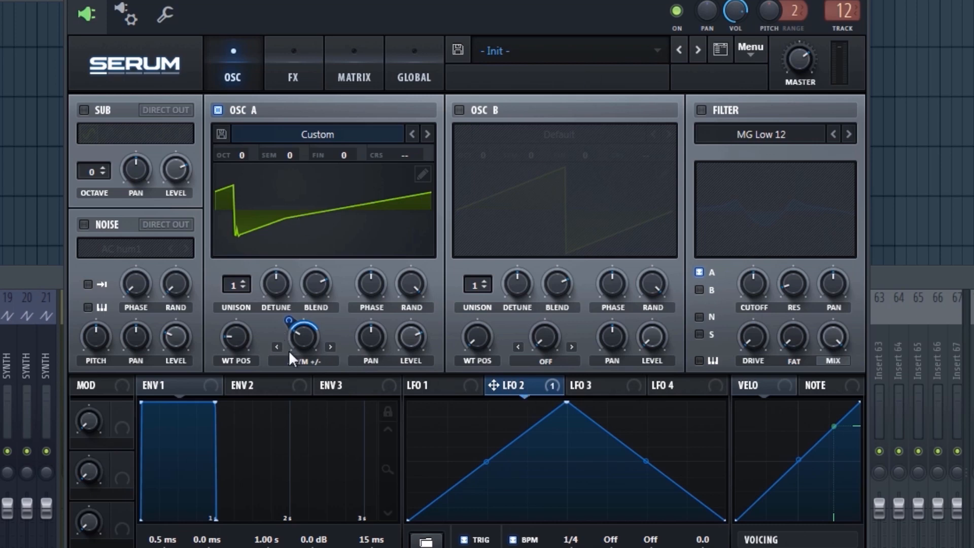
left_click(304, 357)
left_click_drag(535, 382, 226, 352)
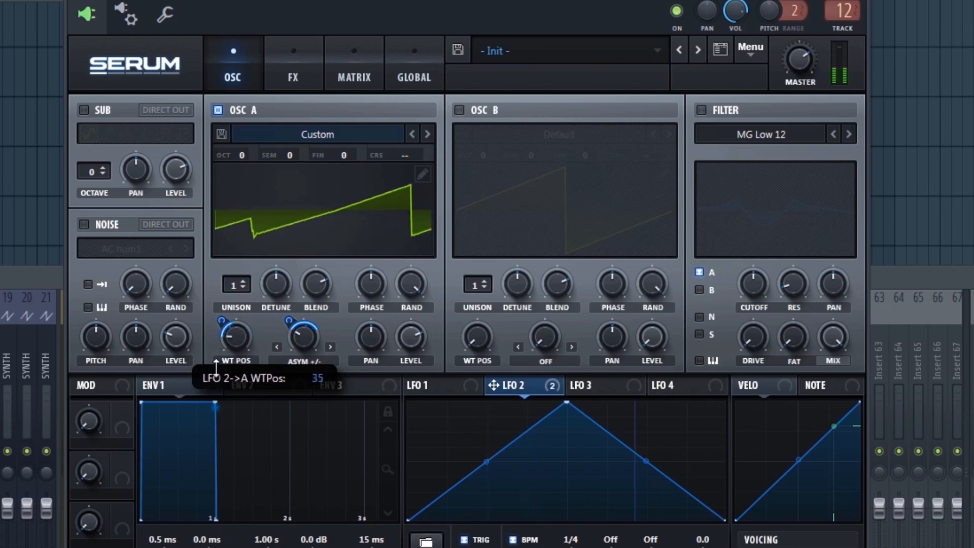
left_click_drag(308, 337, 308, 357)
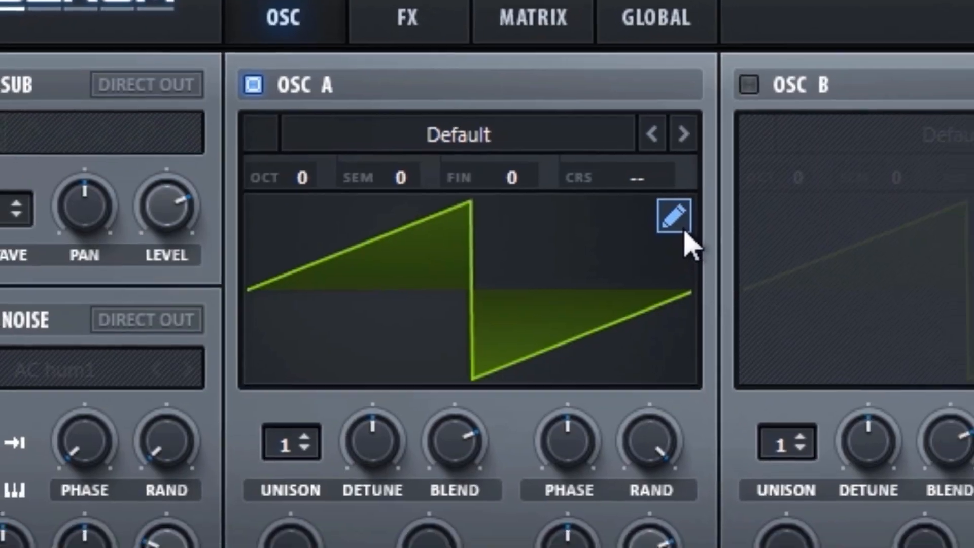
Open OSC A's default saw in the wavetable editor and draw sine-shaped segments over parts of it
left_click(694, 229)
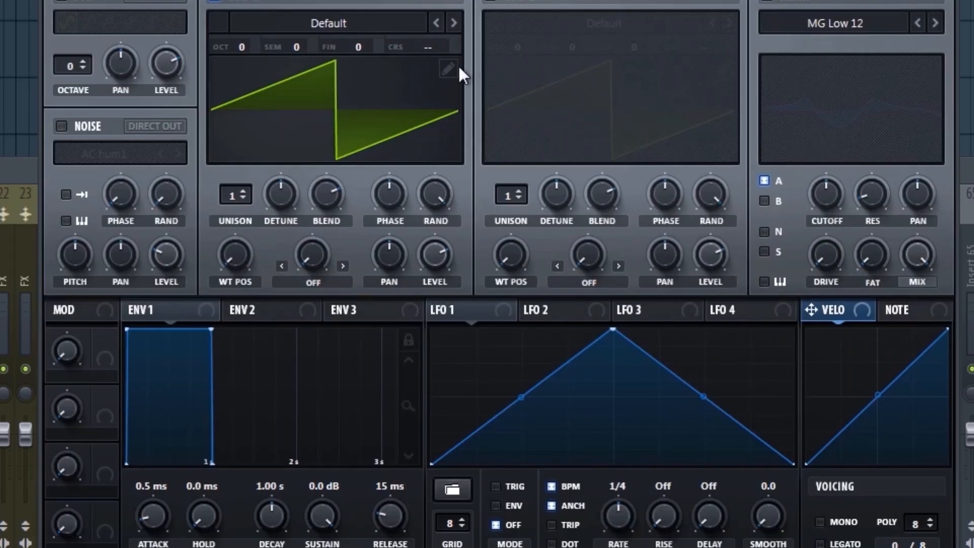
left_click(451, 69)
left_click(77, 218)
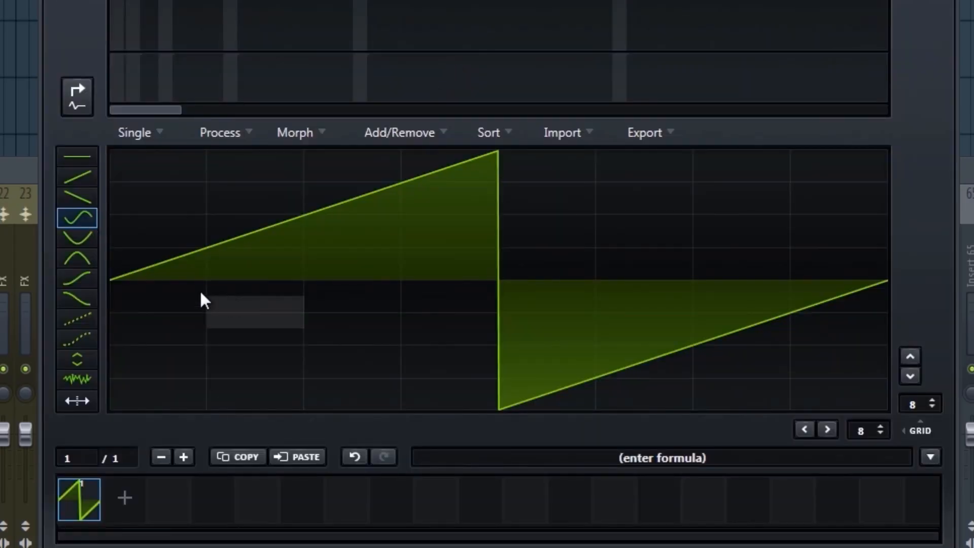
left_click_drag(200, 298, 324, 289)
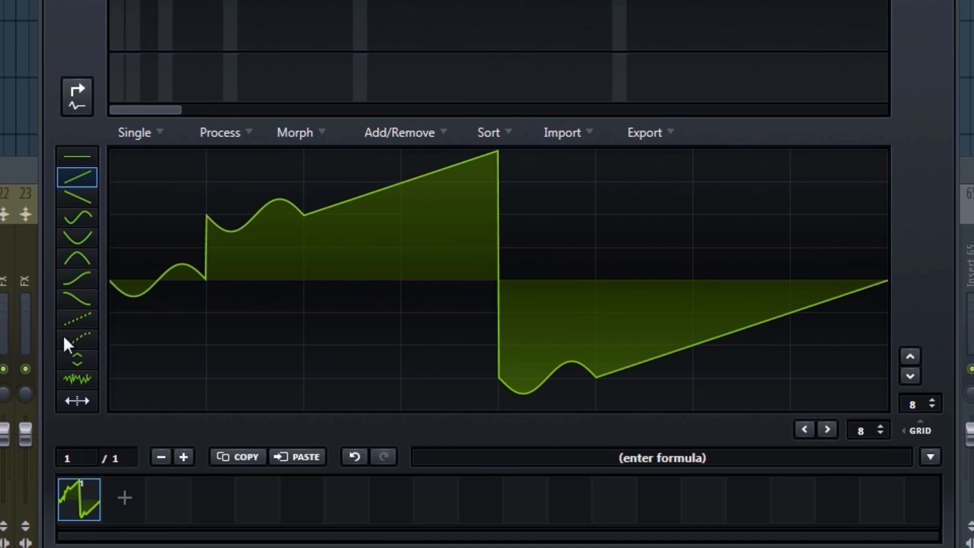
Draw U-shaped curve segments at varying heights across the middle and second half of the waveform
left_click(77, 238)
left_click(655, 393)
left_click(660, 227)
left_click(548, 264)
left_click(482, 328)
left_click(742, 361)
left_click(336, 369)
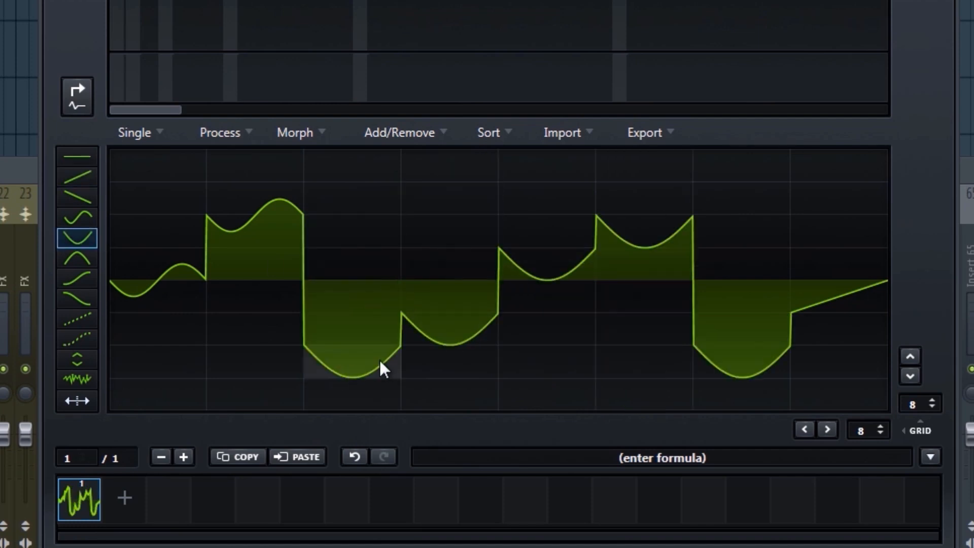
Redraw most of the waveform with falling ramp segments at different heights
left_click(425, 183)
left_click(77, 197)
left_click(447, 198)
left_click(528, 223)
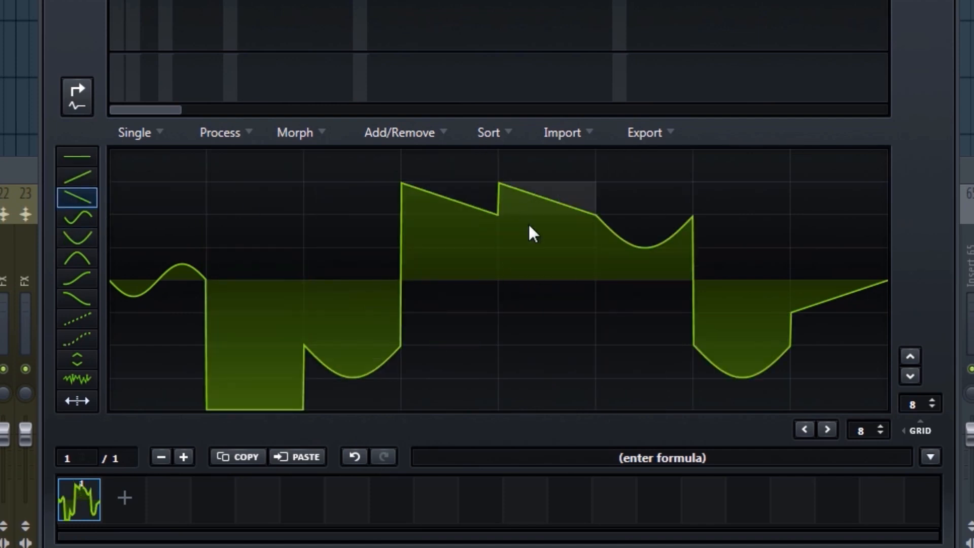
mouse_move(529, 223)
left_mouse_down()
mouse_move(787, 390)
mouse_move(577, 200)
mouse_move(257, 407)
mouse_move(346, 330)
left_mouse_up()
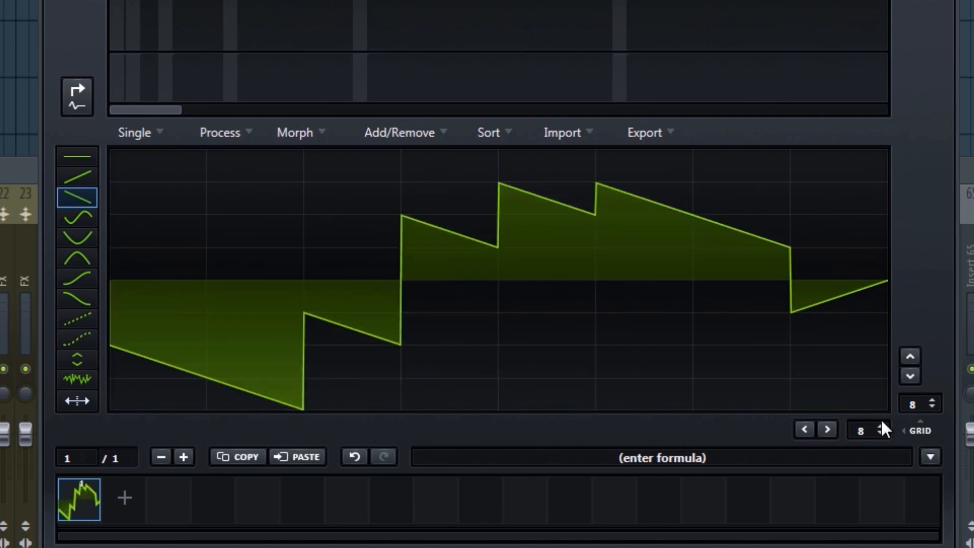
Set the editor's horizontal grid to 16, redraw the waveform with narrower falling ramps, and close the editor
mouse_move(864, 430)
left_mouse_down()
mouse_move(876, 365)
mouse_move(881, 404)
left_mouse_up()
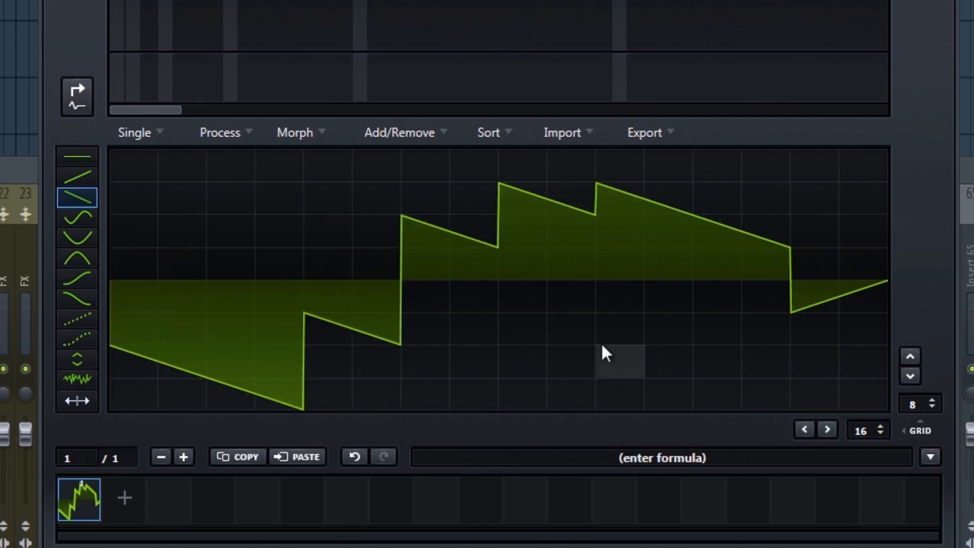
mouse_move(602, 352)
left_mouse_down()
mouse_move(755, 310)
mouse_move(845, 372)
mouse_move(779, 353)
left_mouse_up()
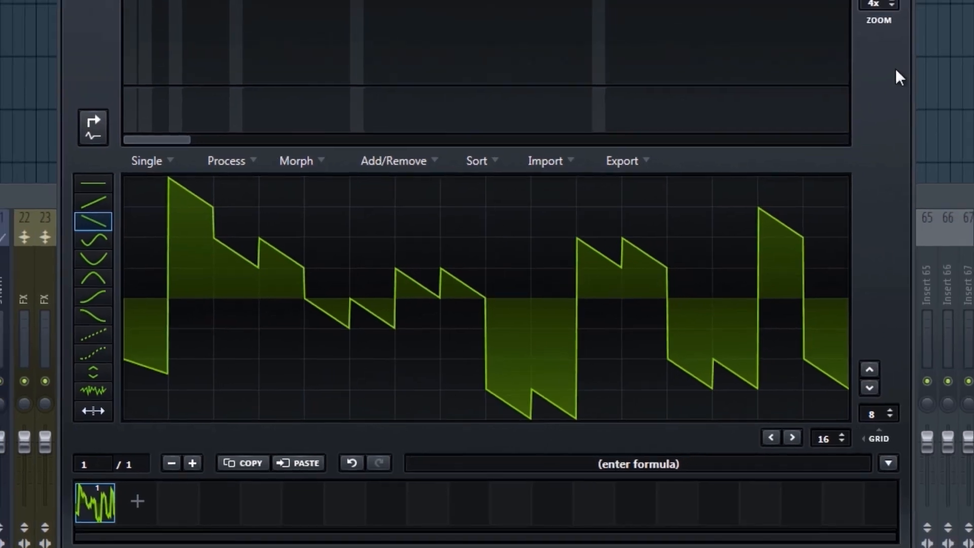
left_click(827, 36)
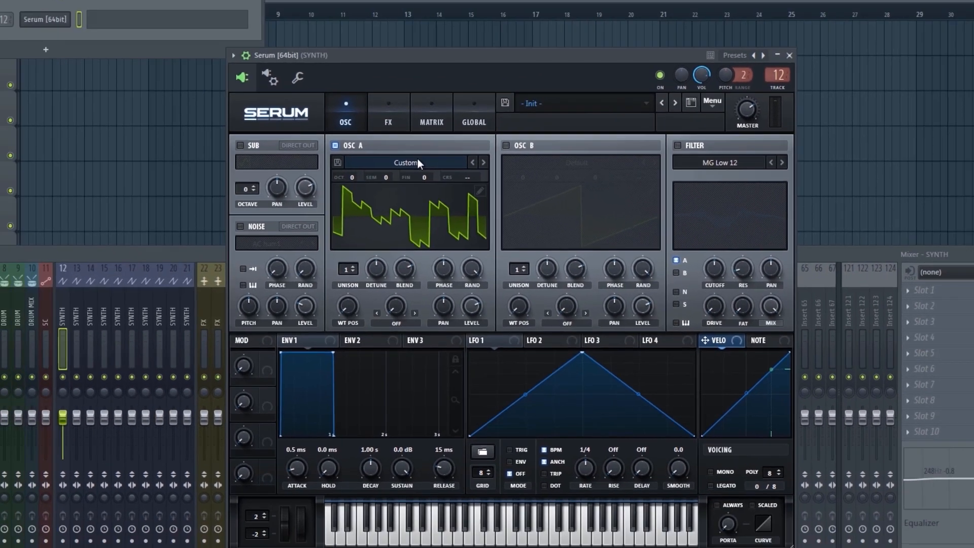
Browse the wavetable folders and load the Kill wavetable into OSC A
left_click(343, 119)
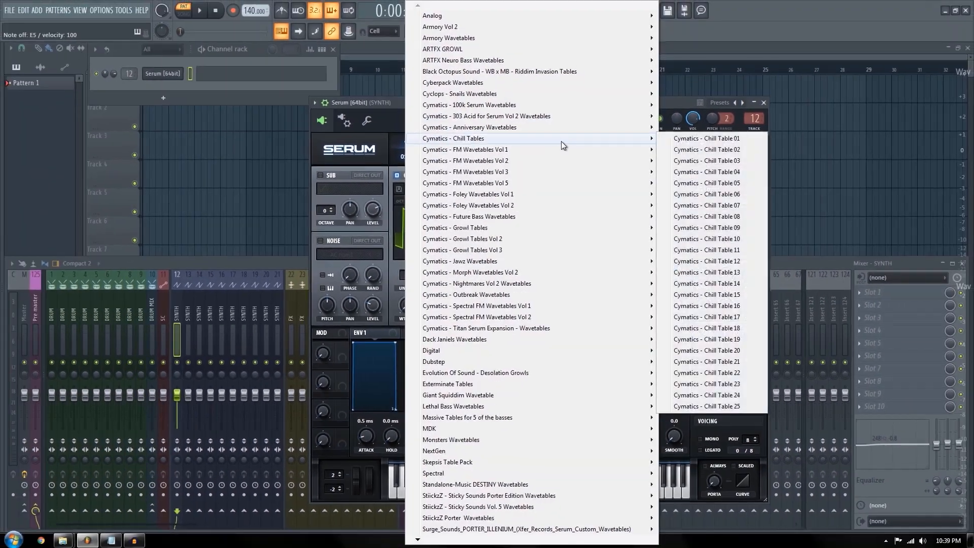
mouse_move(453, 86)
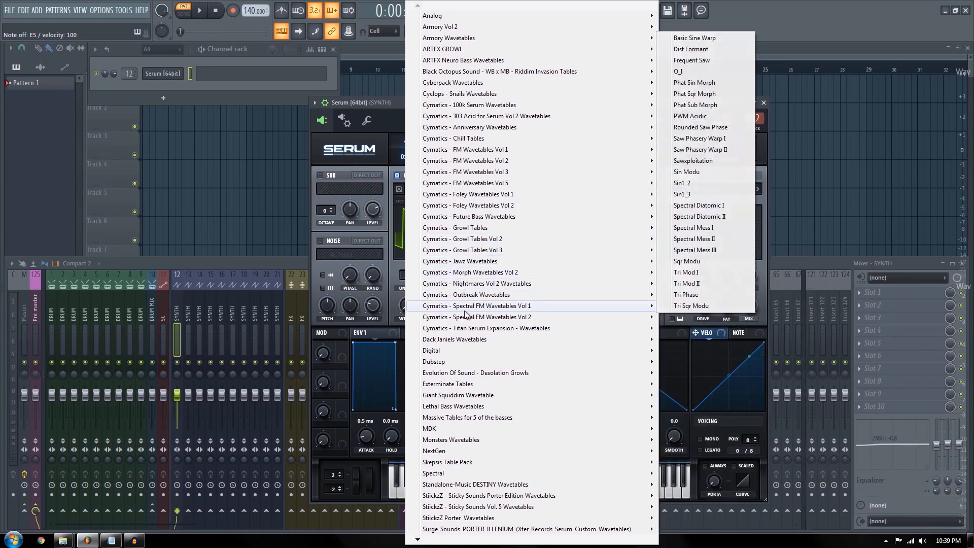
mouse_move(569, 127)
left_click(680, 277)
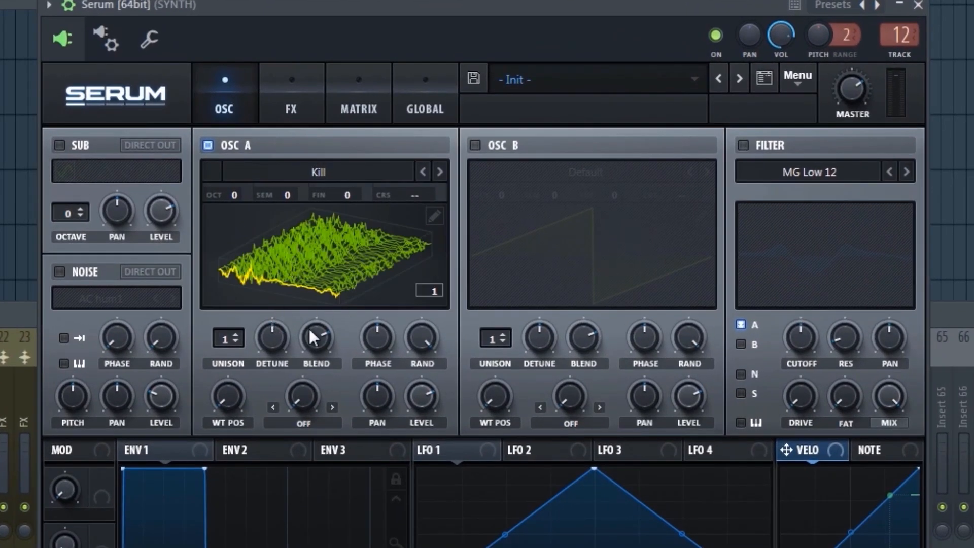
Lower OSC A's octave to -2 and raise its wavetable position to frame 16
left_click_drag(234, 195, 238, 262)
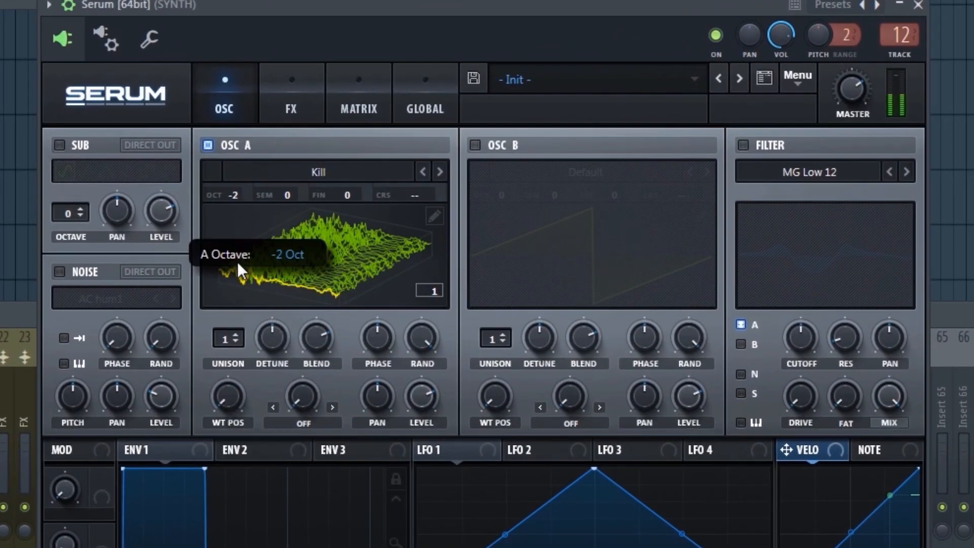
left_click_drag(239, 384, 236, 294)
left_click(268, 273)
left_click(310, 257)
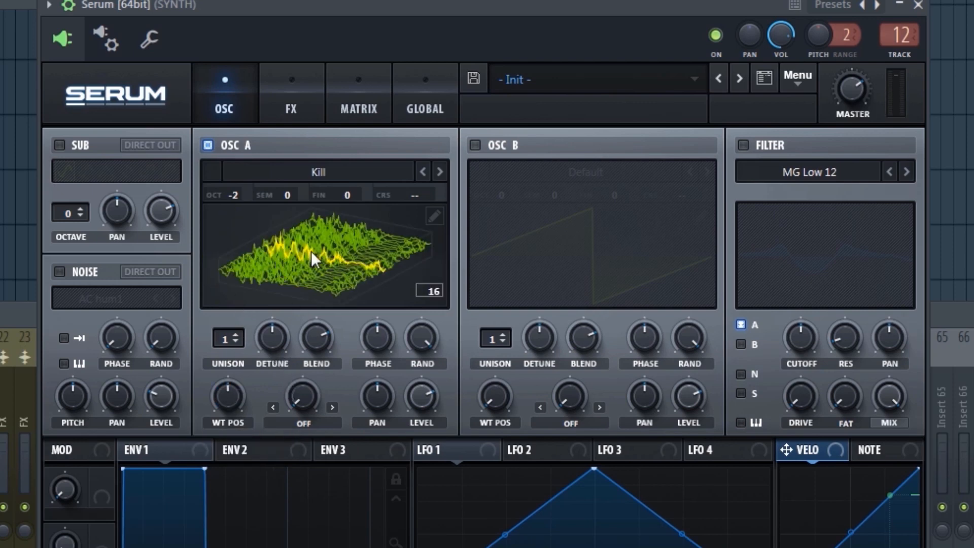
Toggle OSC A's wavetable display between 3D and 2D and lower its wavetable position to about frame 14
left_click(311, 250)
left_click(354, 256)
scroll(228, 385, "down", 2)
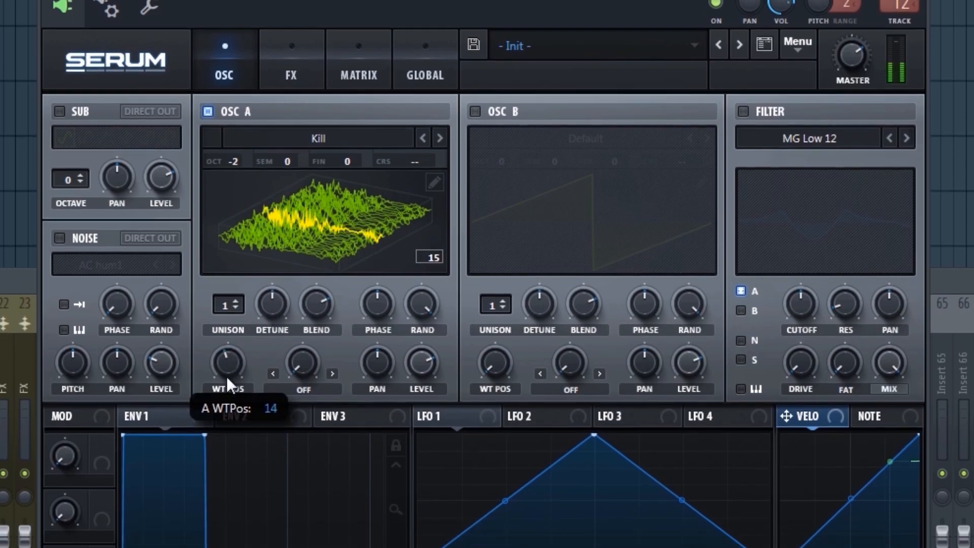
Open the Kill wavetable in the table editor, select frame 1 and morph the frames with Morph - Crossfade
left_click(435, 217)
left_click(79, 449)
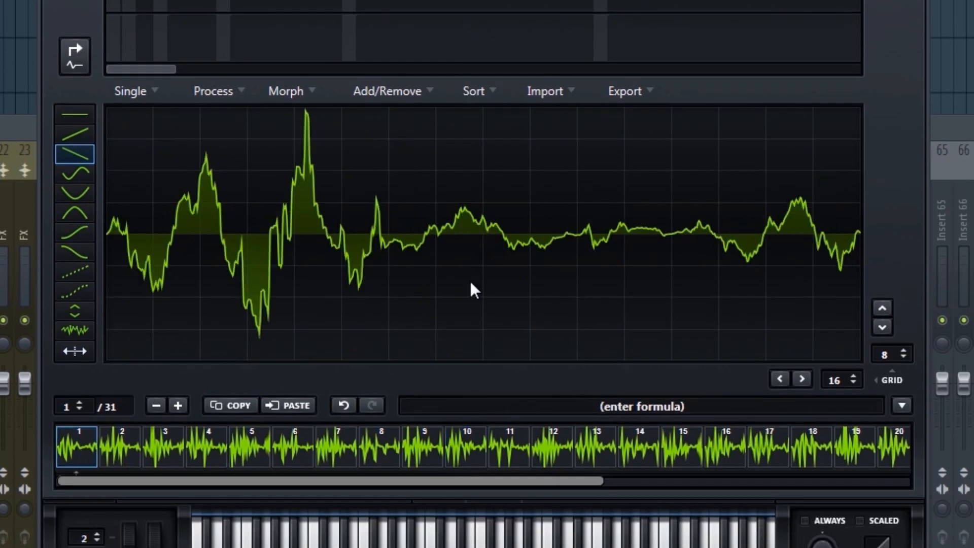
left_click(301, 95)
left_click(340, 111)
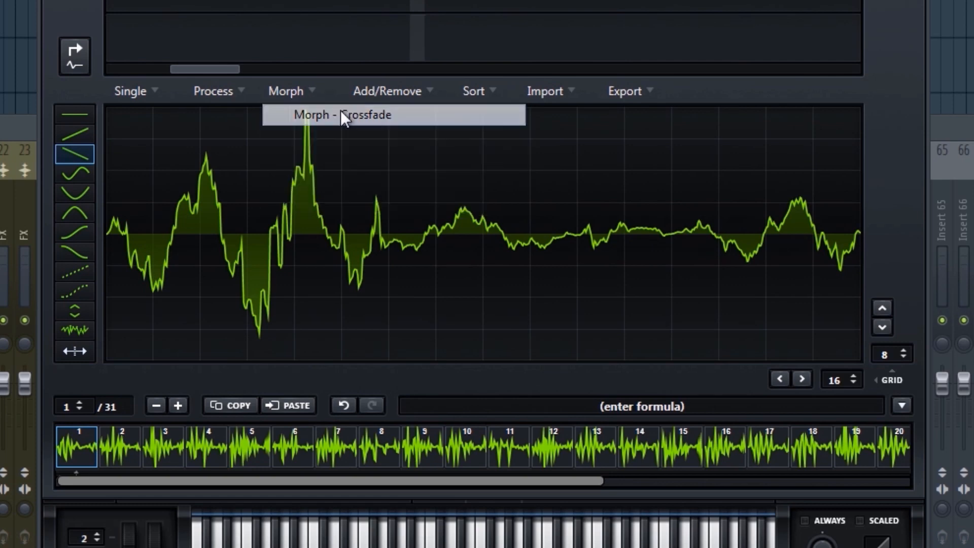
Morph the table with Morph - Spectral (zero fund phase) and sweep OSC A's wavetable position down and up through the frames
left_click(313, 93)
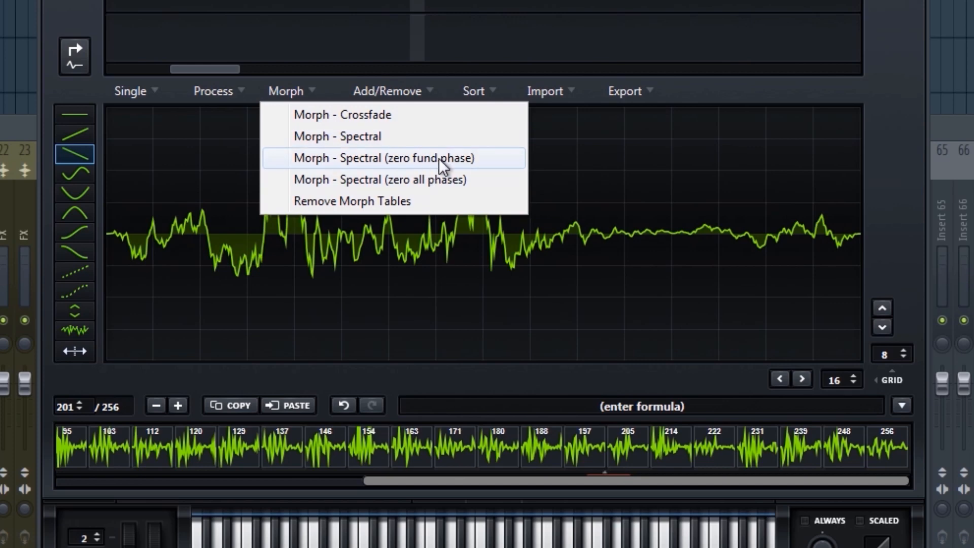
left_click(462, 158)
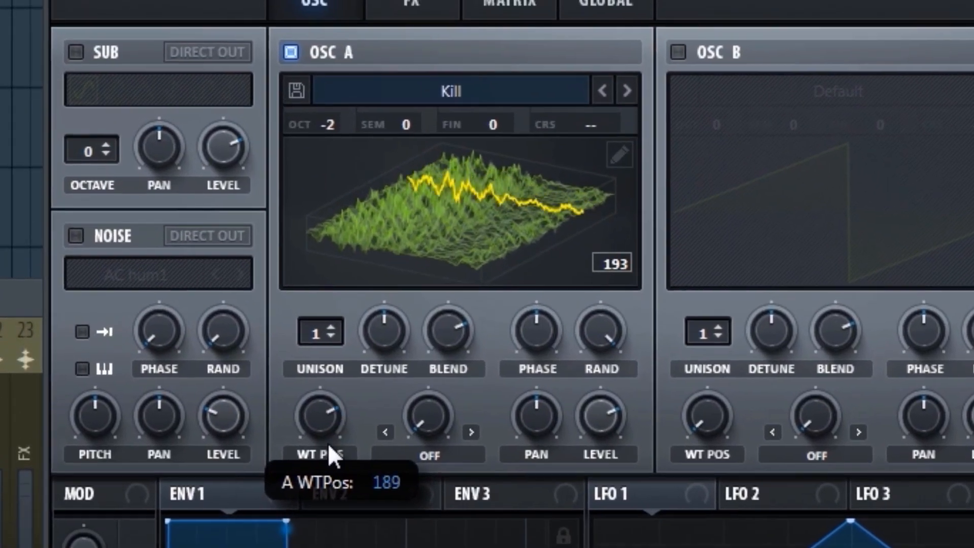
left_click_drag(327, 443, 333, 547)
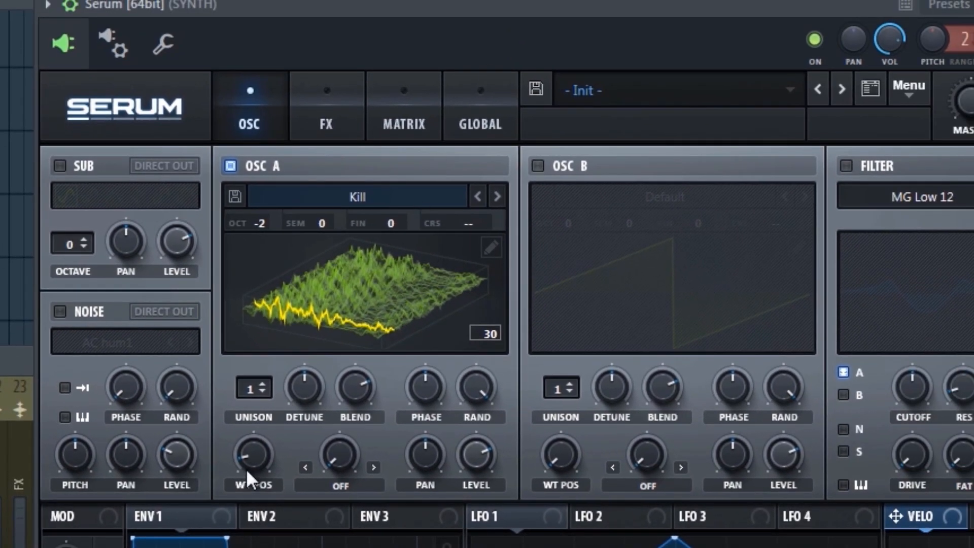
left_click_drag(247, 472, 266, 400)
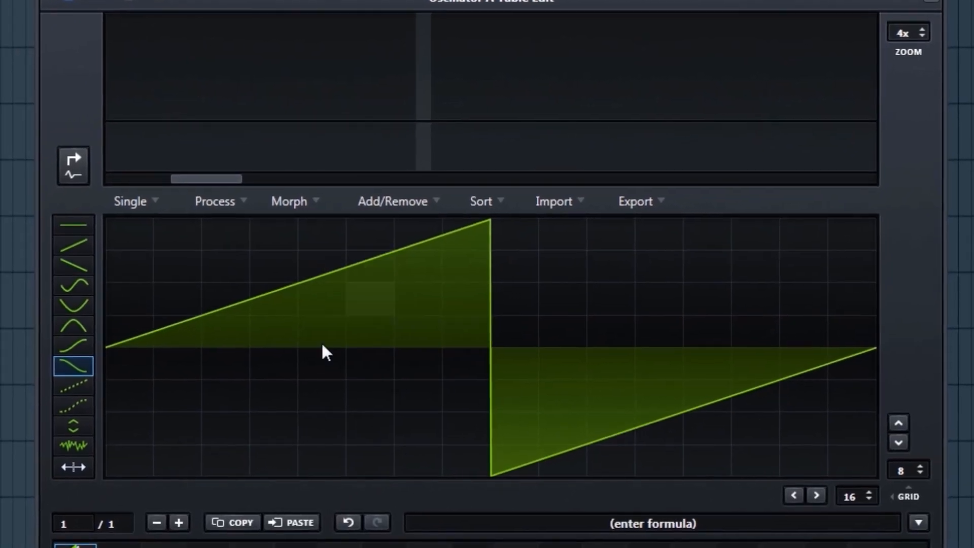
Inspect OSC A's default waveform in the table editor and return to the oscillator view
left_click(931, 3)
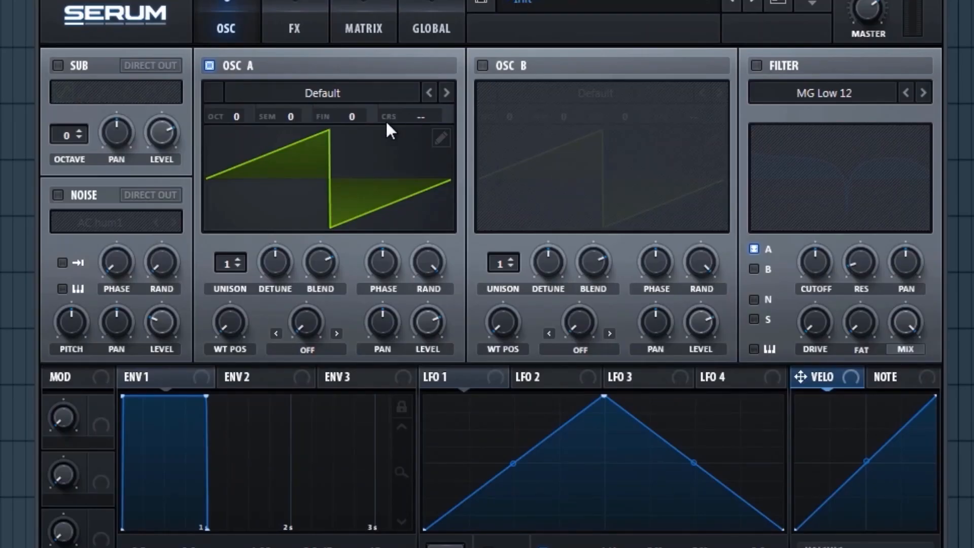
left_click(441, 136)
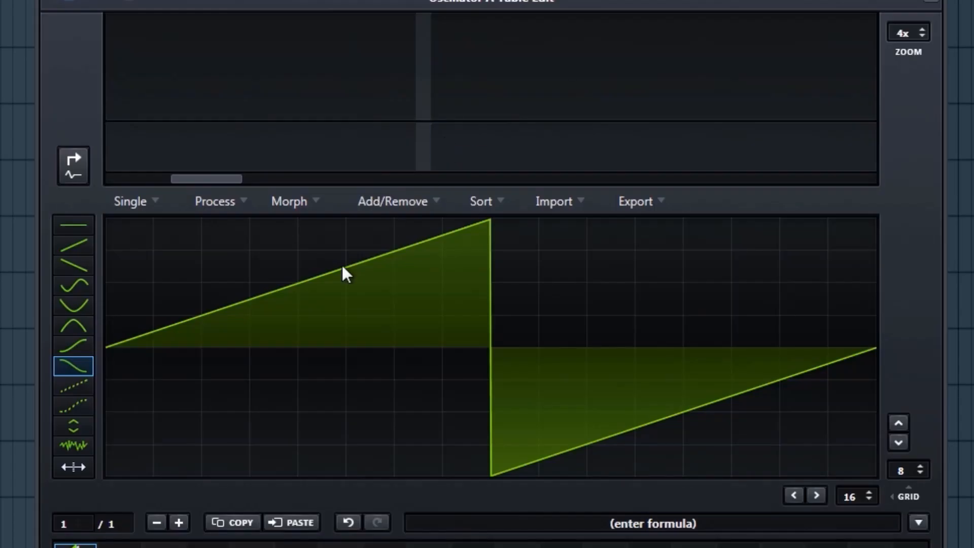
left_click(933, 2)
Bring up the WAVE folder in the file explorer and load SAW.png into OSC A as a wavetable
left_click(63, 539)
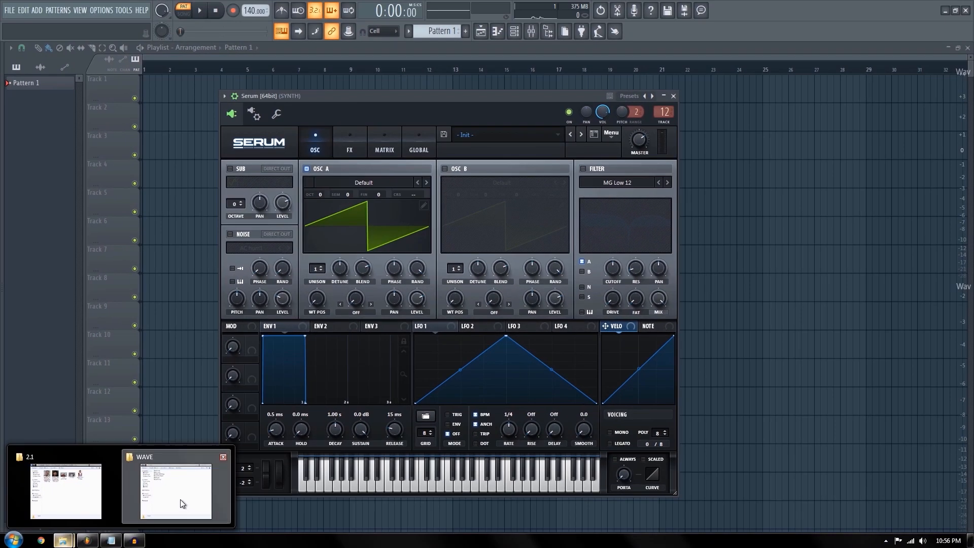
left_click(182, 505)
left_click_drag(540, 145, 664, 137)
left_click(641, 223)
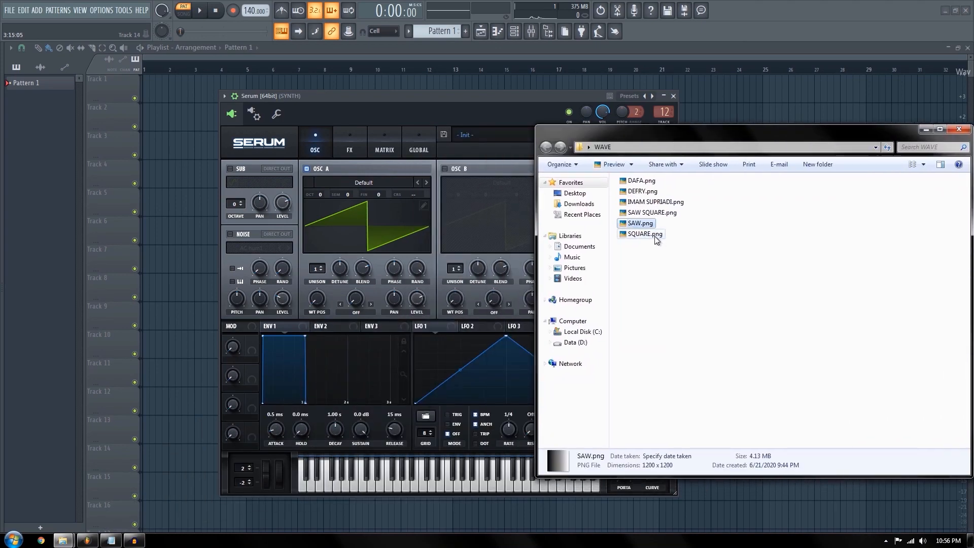
left_click_drag(640, 223, 376, 224)
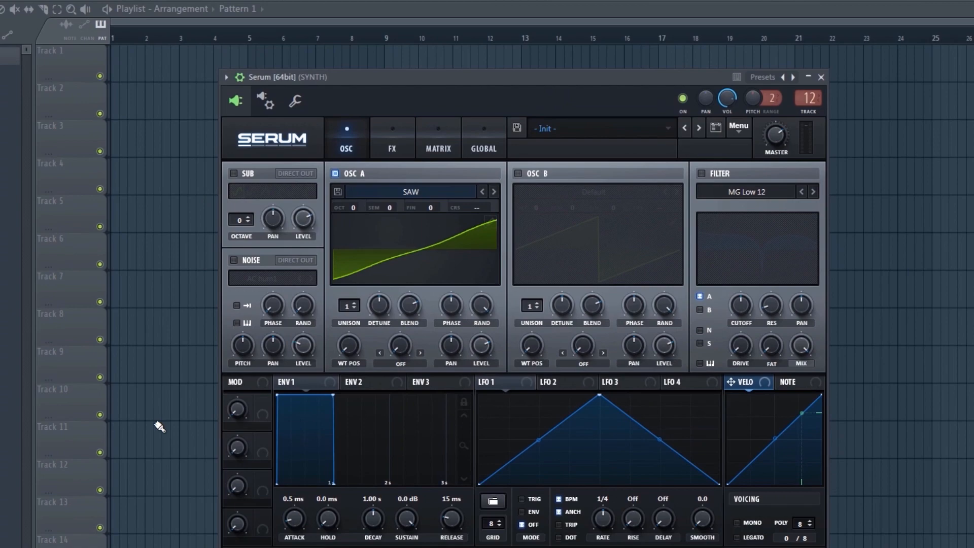
Load SQUARE.png from the WAVE folder into OSC A and show its wavetable in 3D at frame 1
left_click(63, 539)
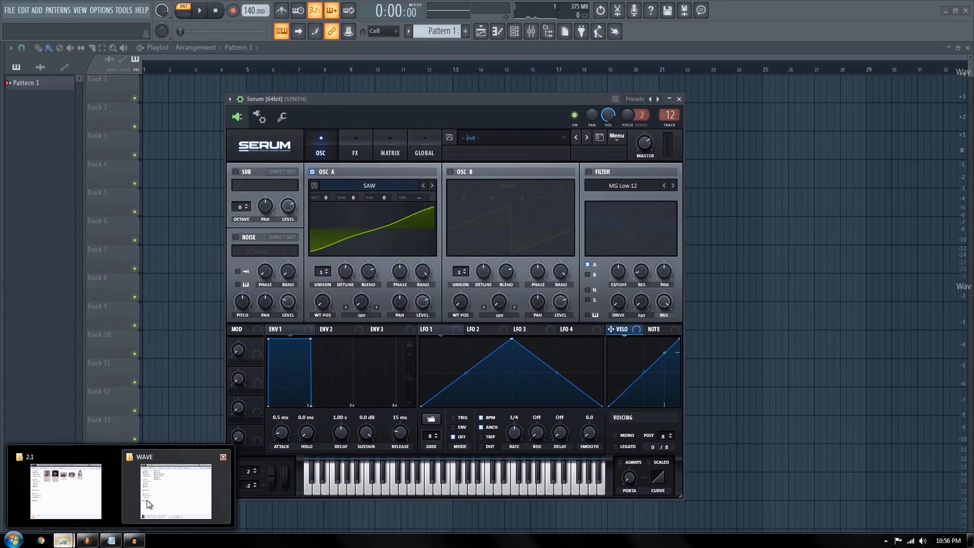
left_click(148, 500)
left_click_drag(647, 234, 408, 249)
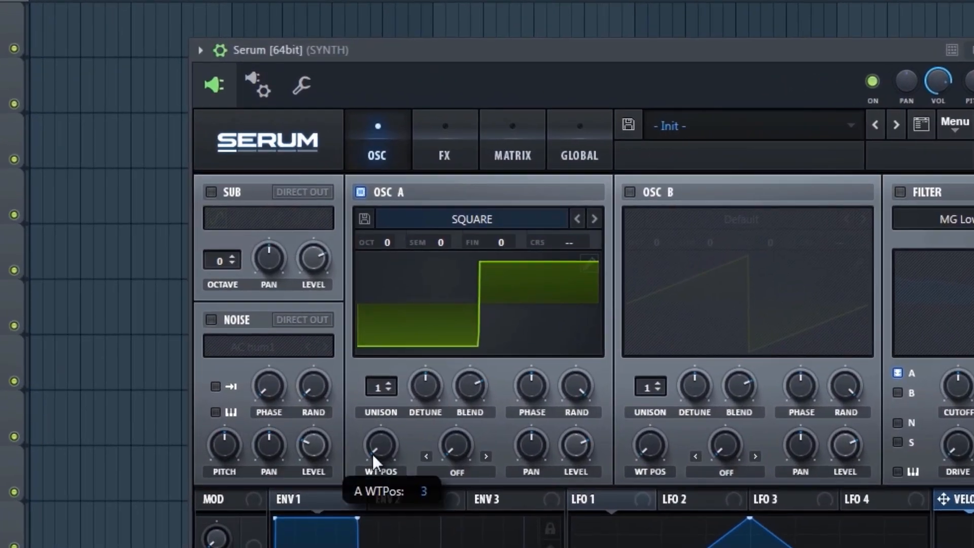
left_click_drag(362, 500, 365, 542)
left_click(449, 311)
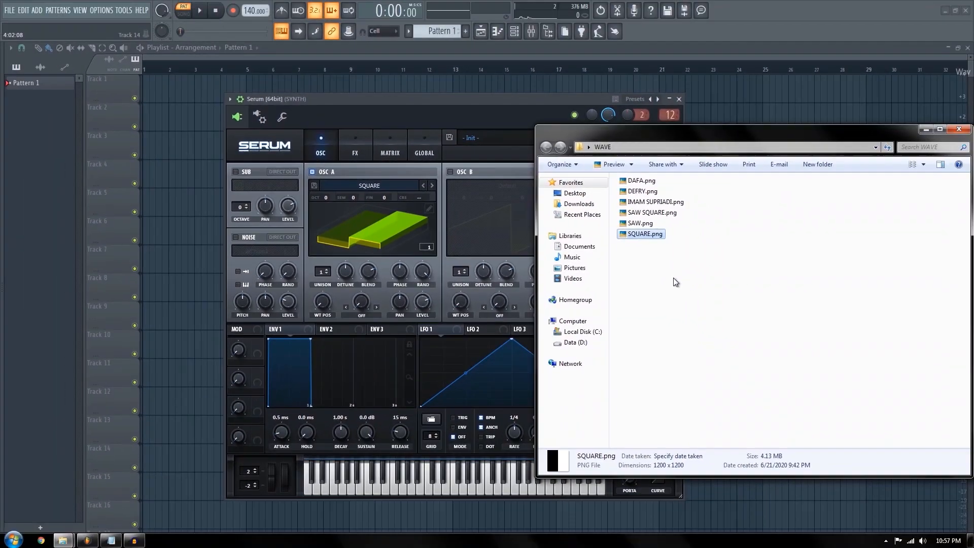
View SQUARE.png in the photo viewer beside the synth, compare it with OSC A's wavetable, and close the viewer
double_click(656, 235)
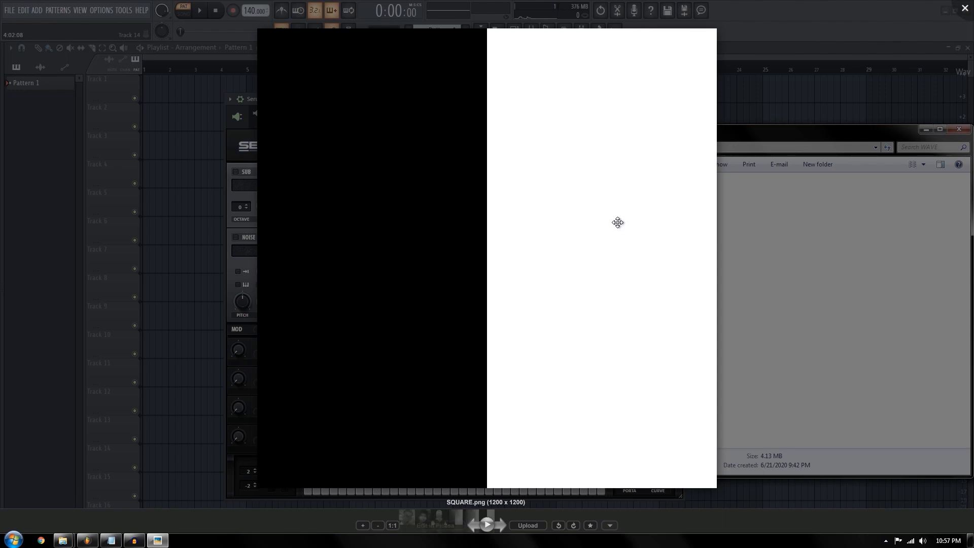
left_click(969, 7)
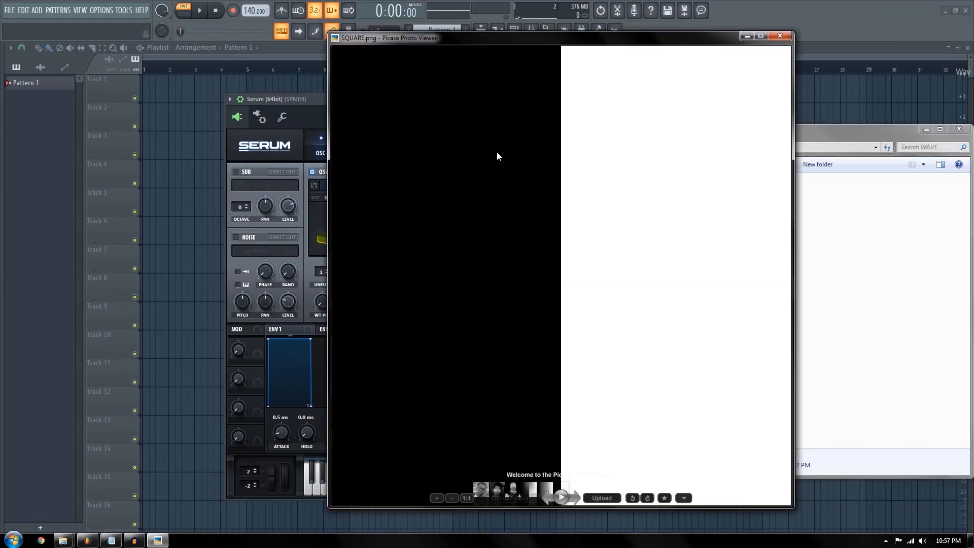
left_click_drag(497, 151, 699, 188)
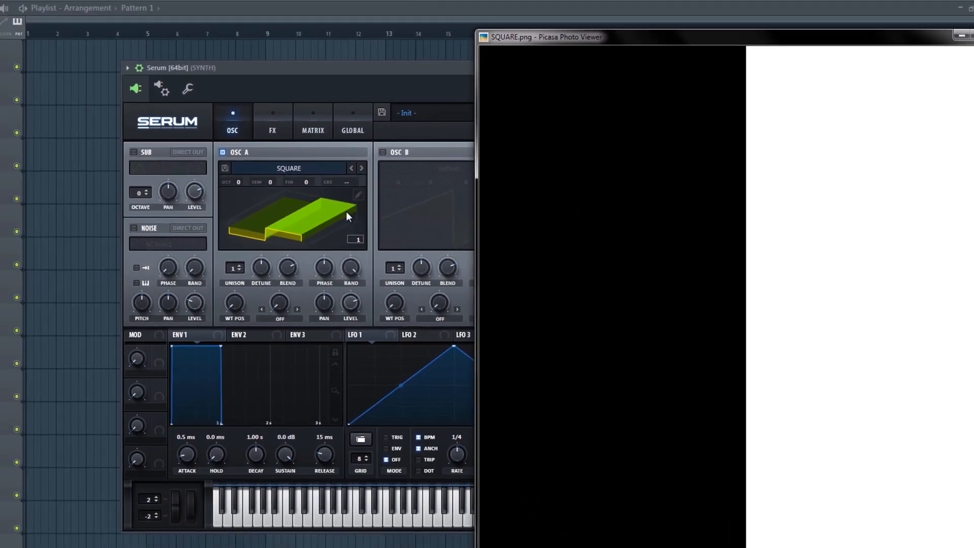
left_click(683, 114)
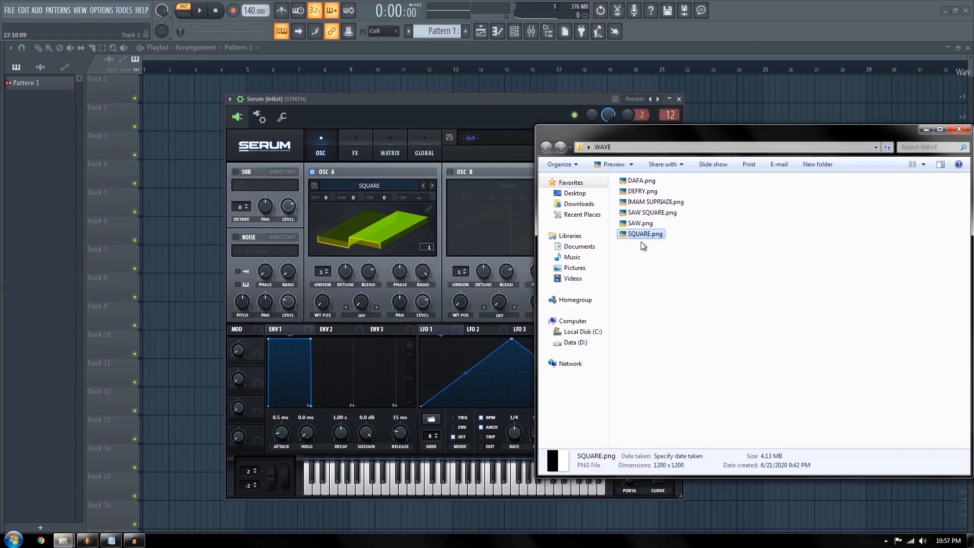
View SAW.png in the photo viewer, load it into OSC A, compare it with the 2D waveform, and close the viewer
double_click(640, 223)
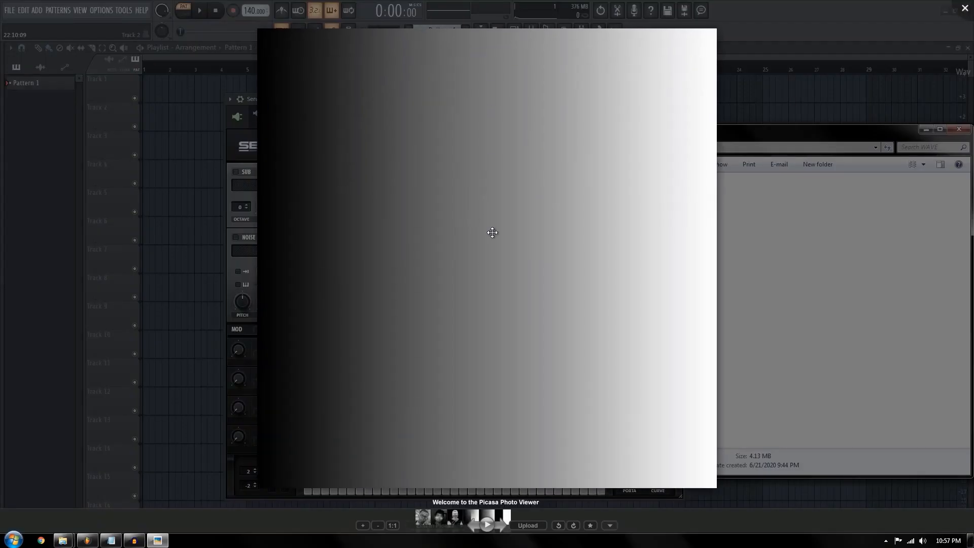
left_click(929, 43)
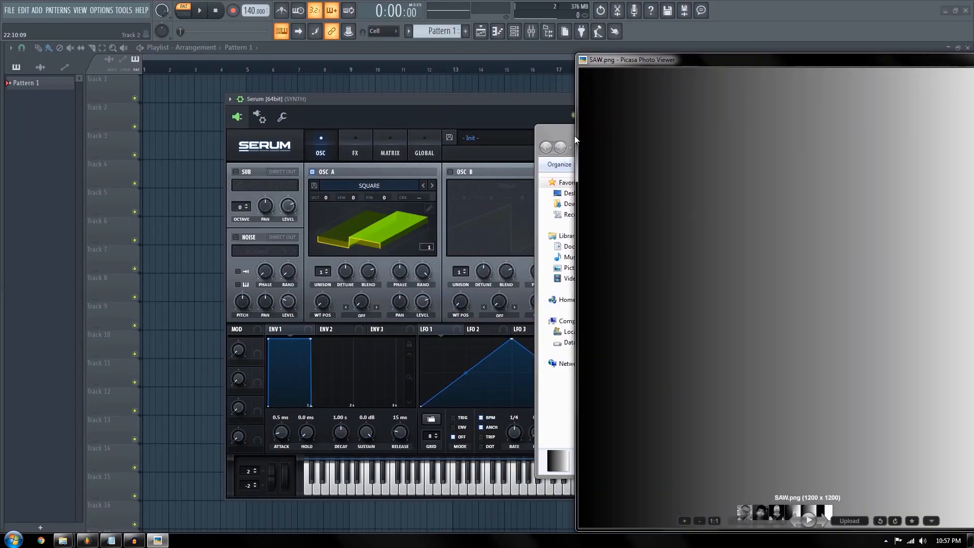
left_click(575, 136)
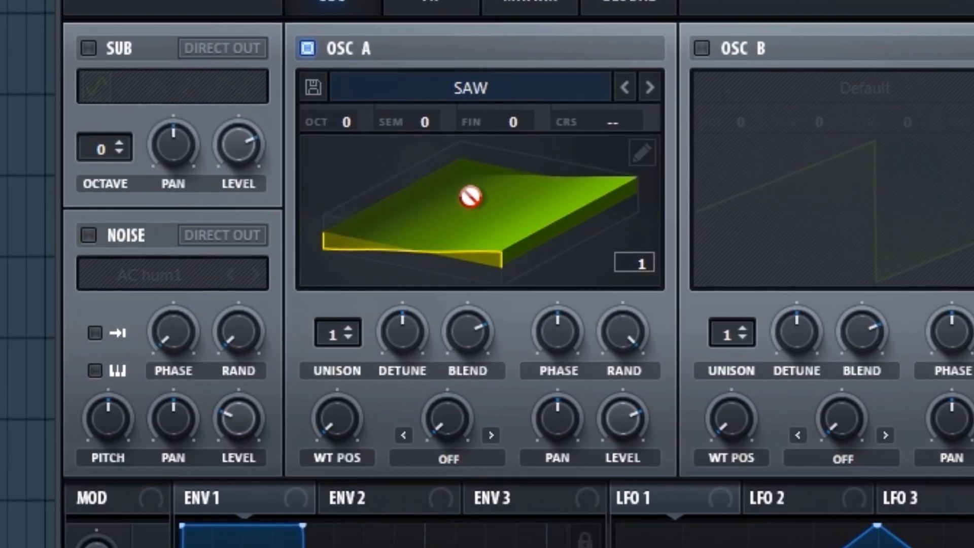
left_click(519, 217)
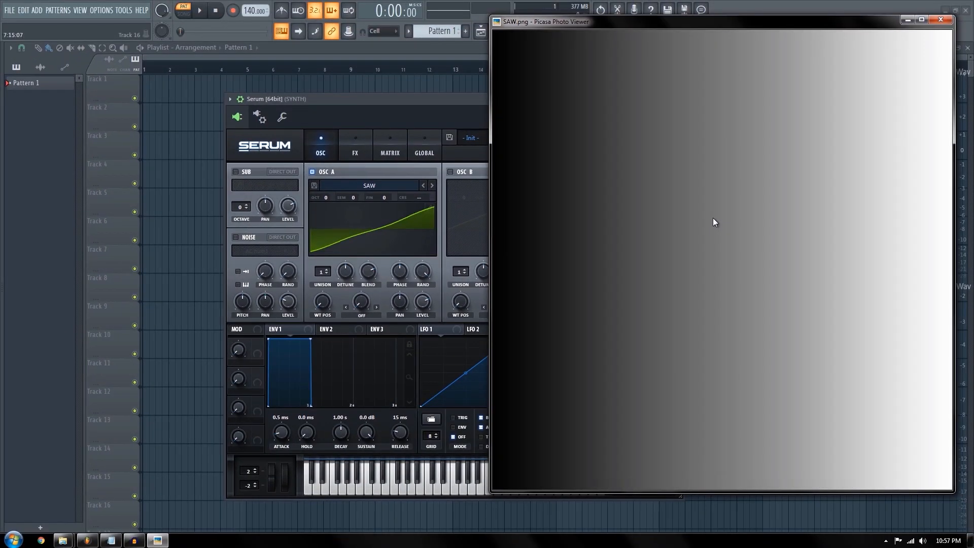
left_click(941, 20)
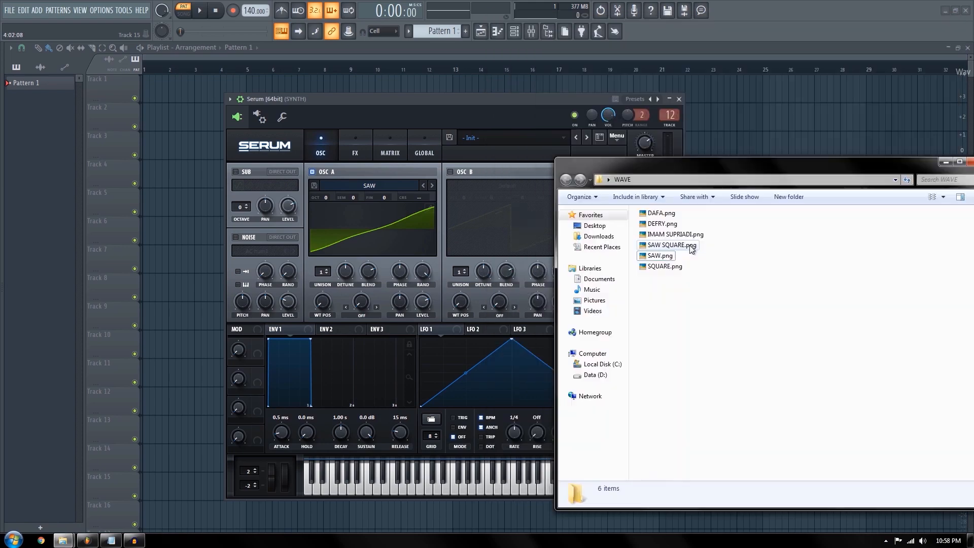
Preview the portrait of the man in a cap, load that image into OSC A and raise the wavetable position to 5
left_click(660, 235)
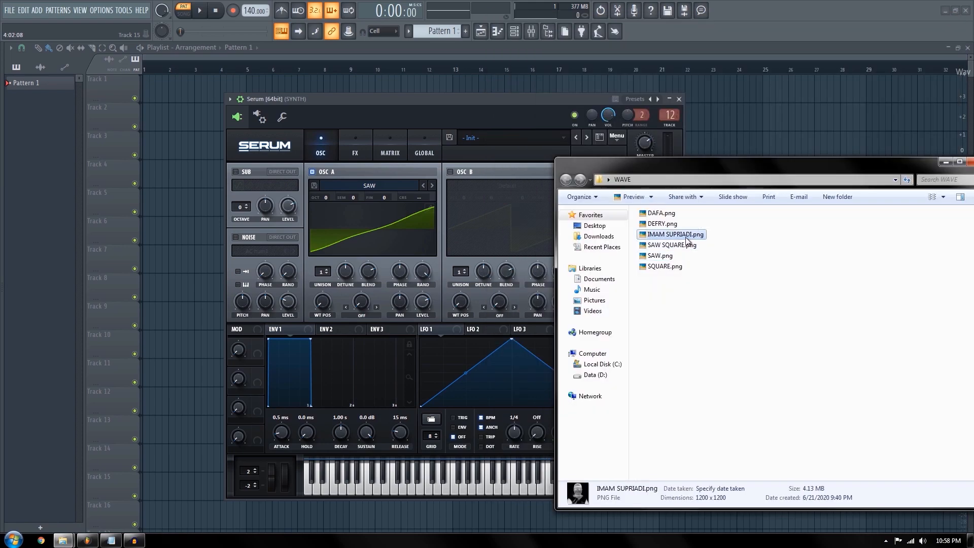
double_click(685, 236)
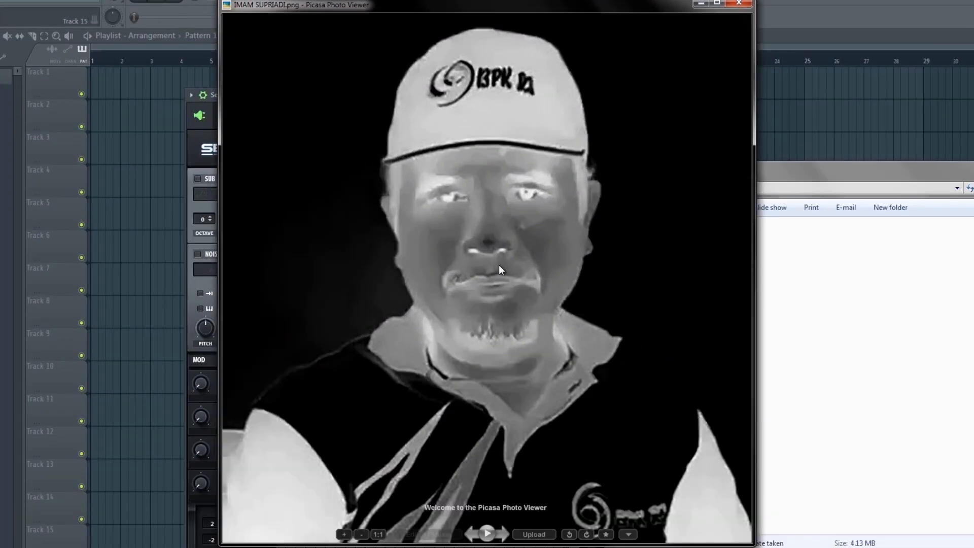
key("Escape")
left_click_drag(702, 250, 385, 233)
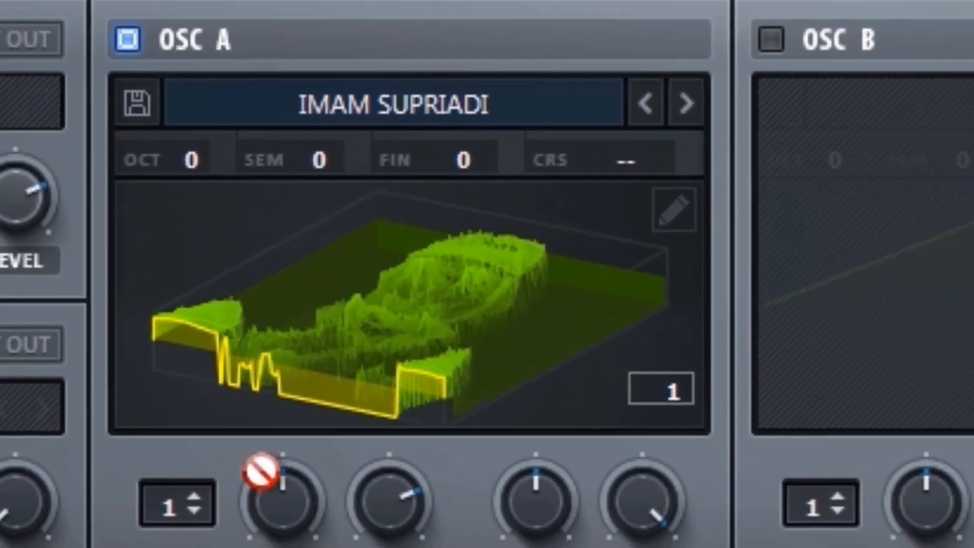
left_click_drag(208, 453, 208, 449)
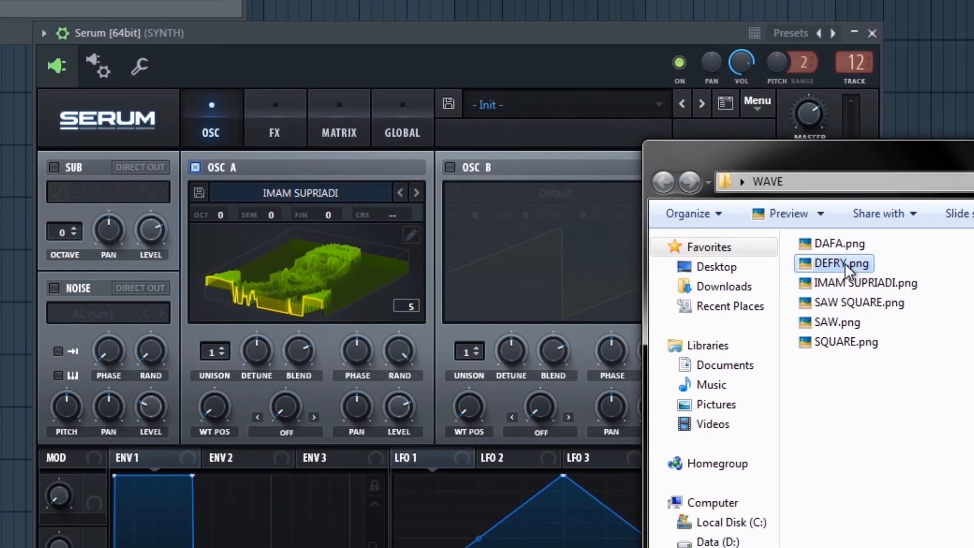
Load the portrait with white cheek marks into OSC A, view its source image, and set the wavetable position to 1
left_click_drag(849, 269, 300, 254)
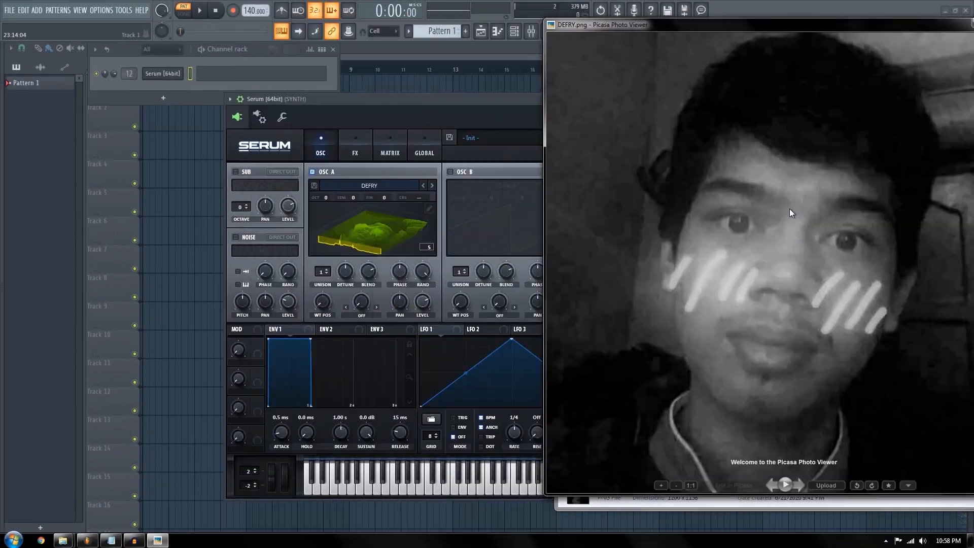
key("Escape")
left_click_drag(273, 237, 288, 224)
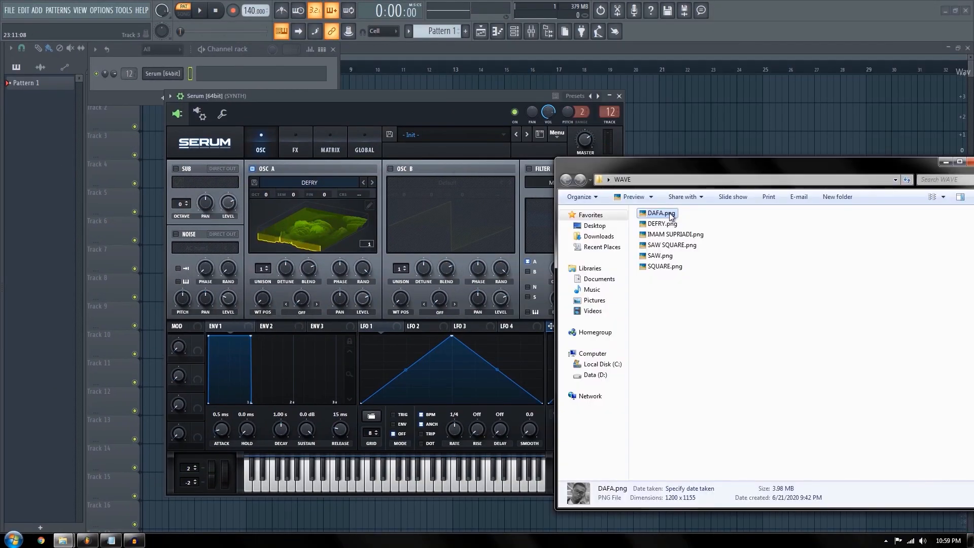
Load the first portrait image in the WAVE folder into OSC A and raise the wavetable position to 123
left_click_drag(673, 218, 269, 249)
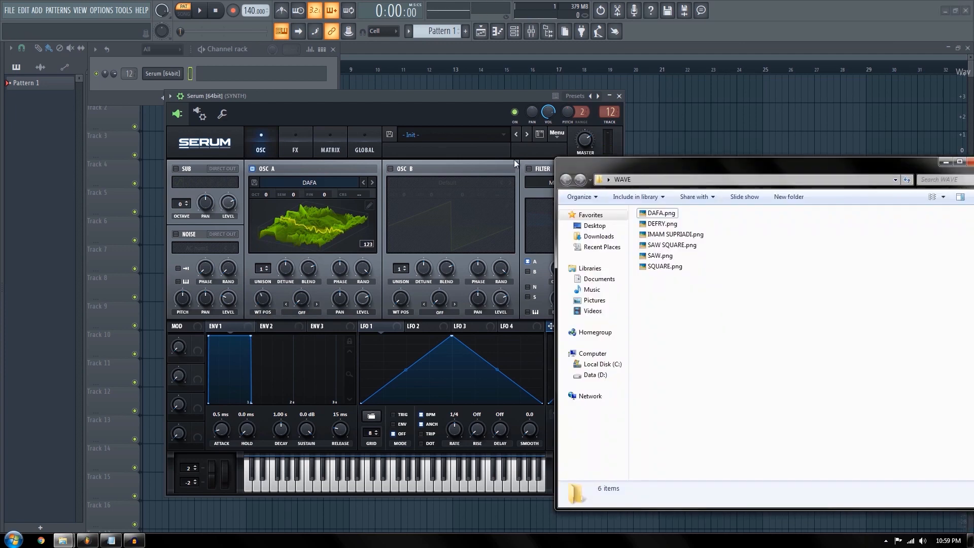
left_click(460, 113)
key("alt+Tab")
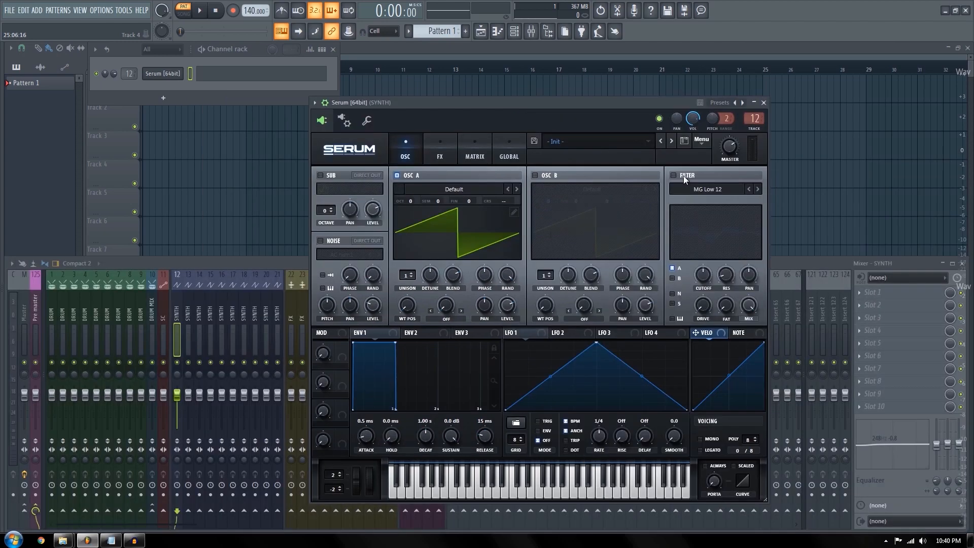
Enable the filter, look through its type categories, and adjust the cutoff of the MG Low 12 type
left_click(670, 171)
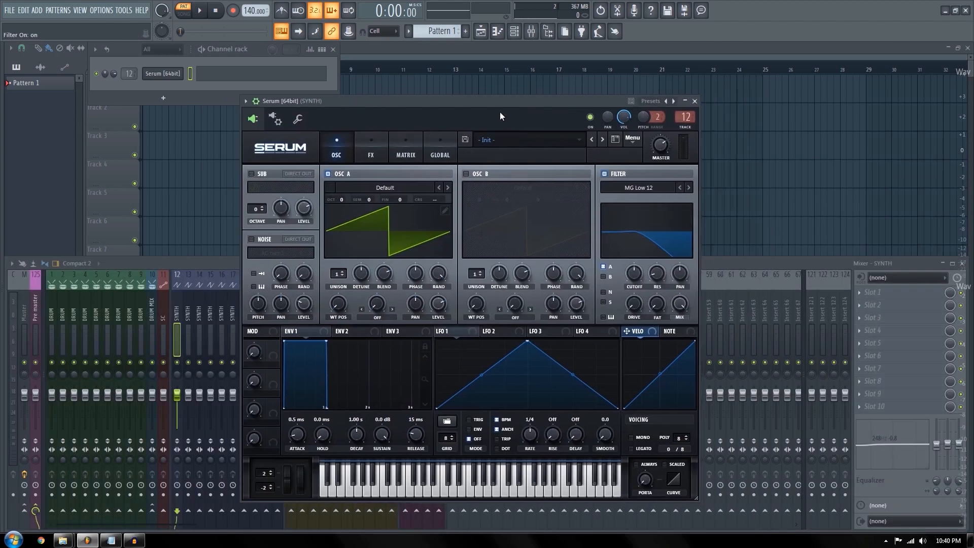
left_click_drag(500, 113, 546, 110)
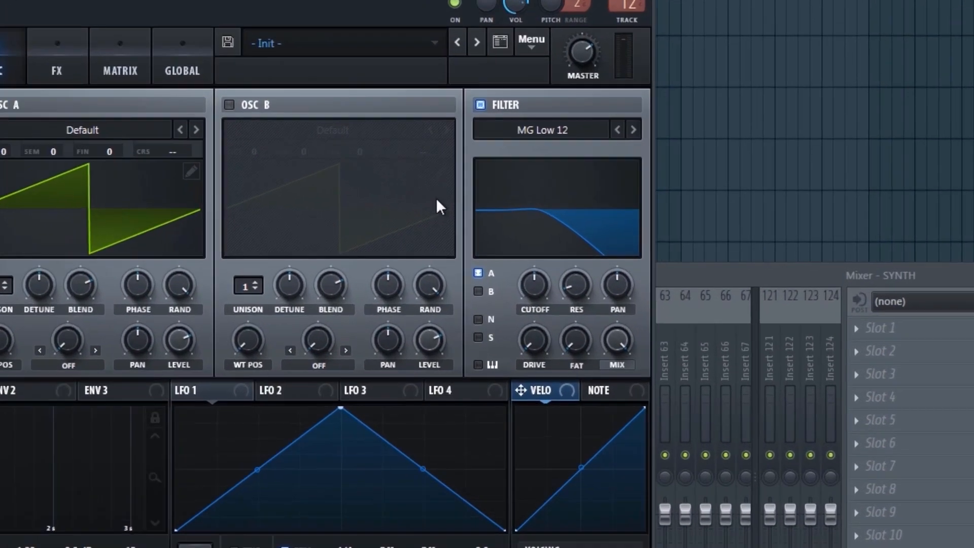
left_click(683, 181)
mouse_move(692, 209)
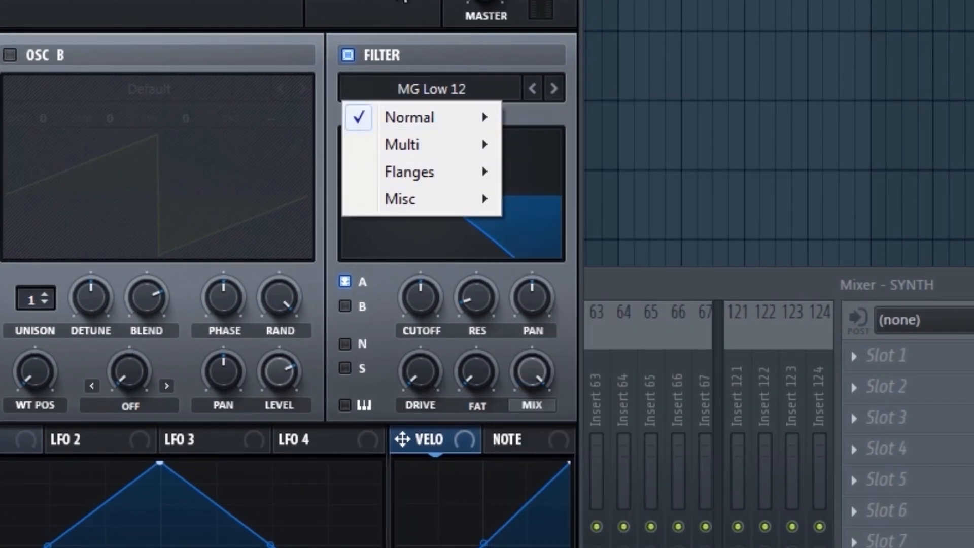
left_click(514, 134)
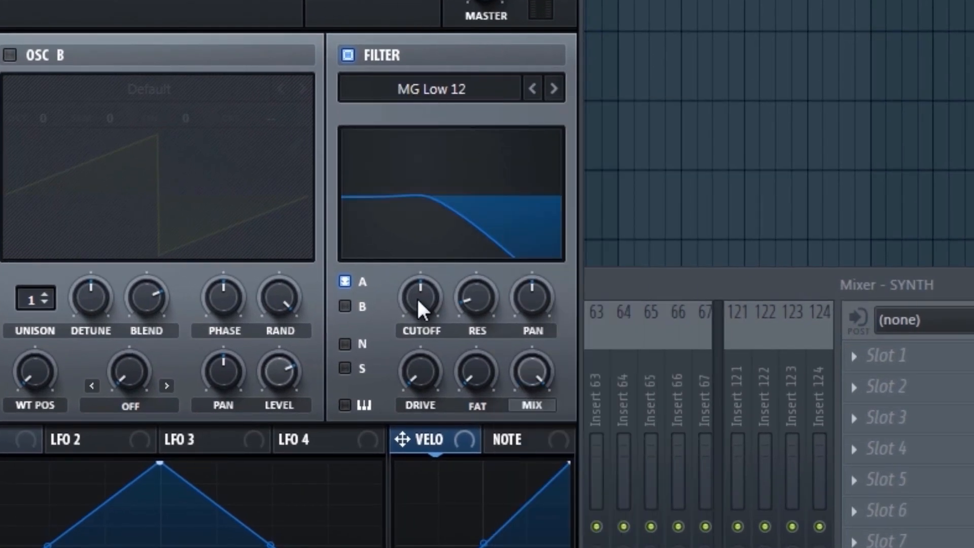
mouse_move(420, 302)
left_mouse_down()
mouse_move(388, 361)
mouse_move(398, 286)
mouse_move(412, 298)
left_mouse_up()
Change the filter type to HP 12 from the Multi category
left_click(431, 90)
mouse_move(436, 167)
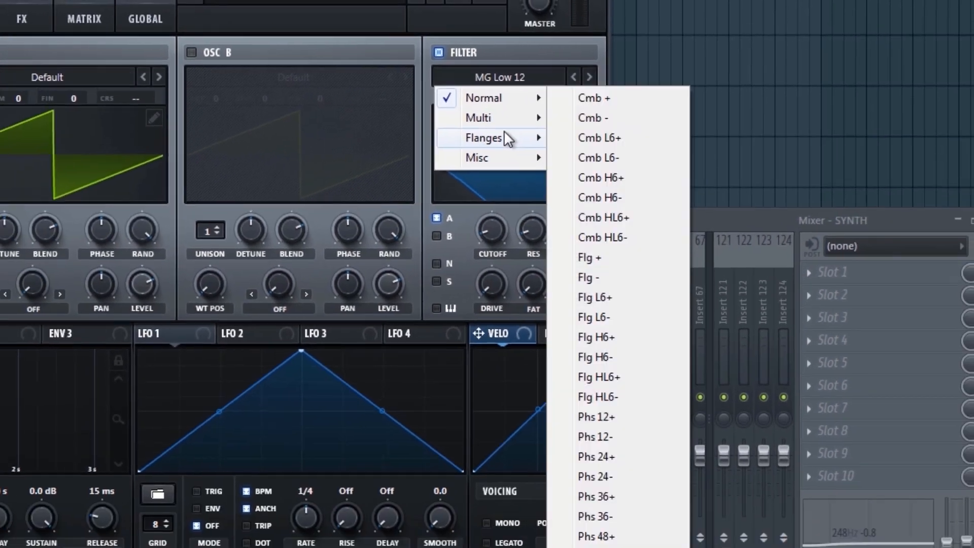
mouse_move(508, 121)
left_click(620, 243)
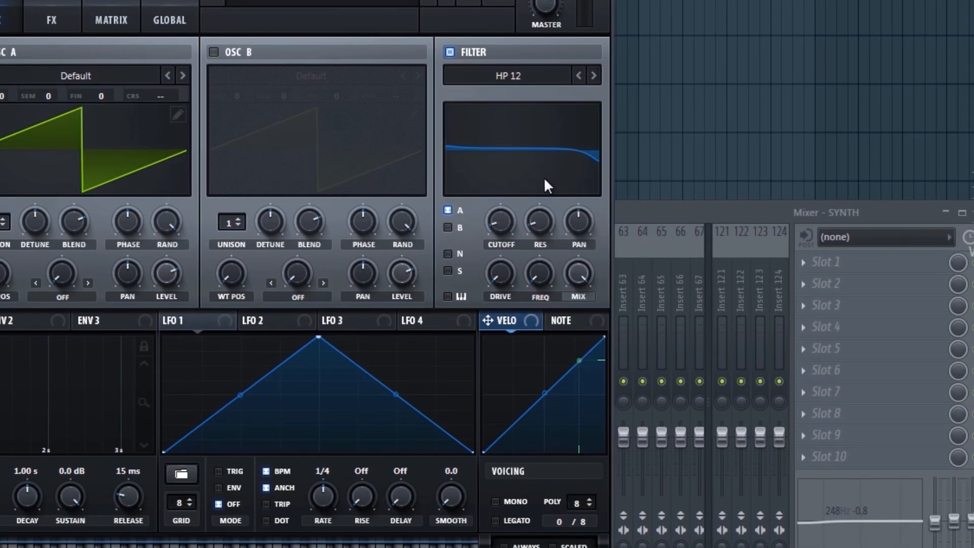
Raise the filter's resonance and FREQ, and modulate both the cutoff and FREQ with LFO 1
left_click_drag(545, 179, 508, 140)
left_click_drag(535, 277, 554, 155)
left_click(223, 322)
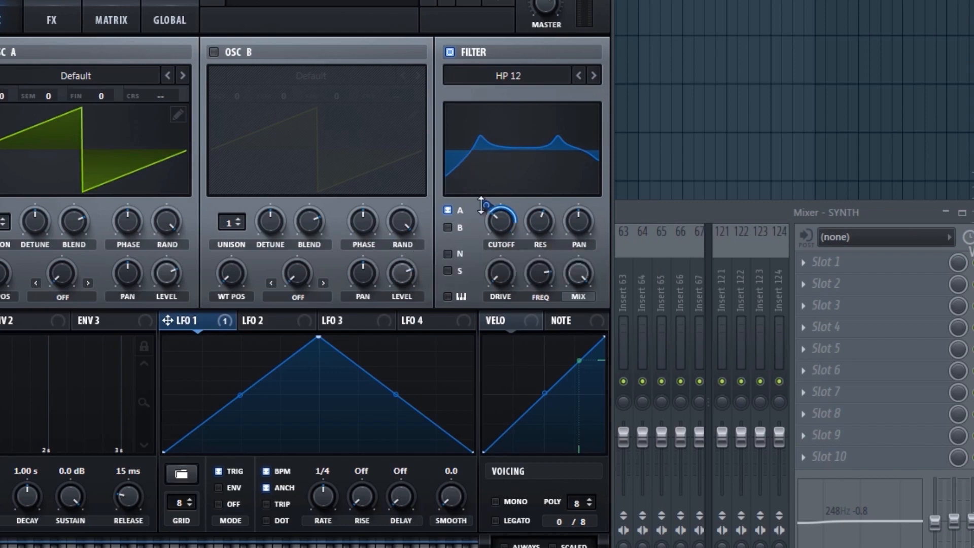
left_click_drag(486, 205, 483, 248)
left_click_drag(259, 315, 539, 274)
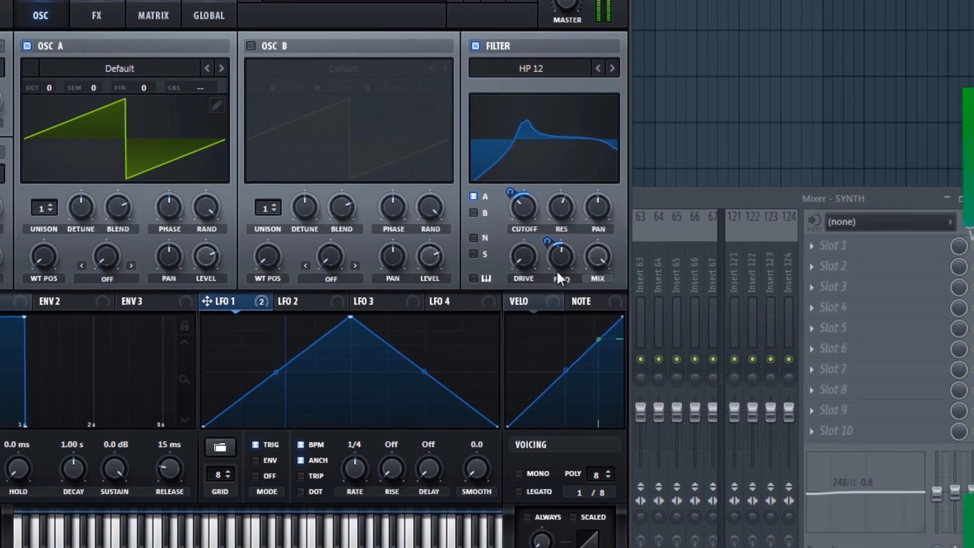
Change the filter type to Combs from the Misc category
left_click(531, 68)
mouse_move(510, 142)
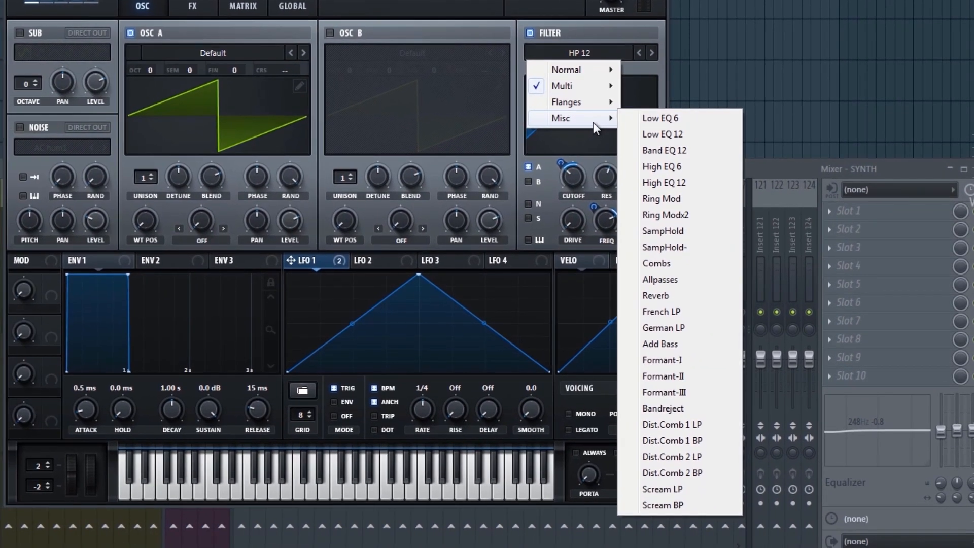
left_click(660, 263)
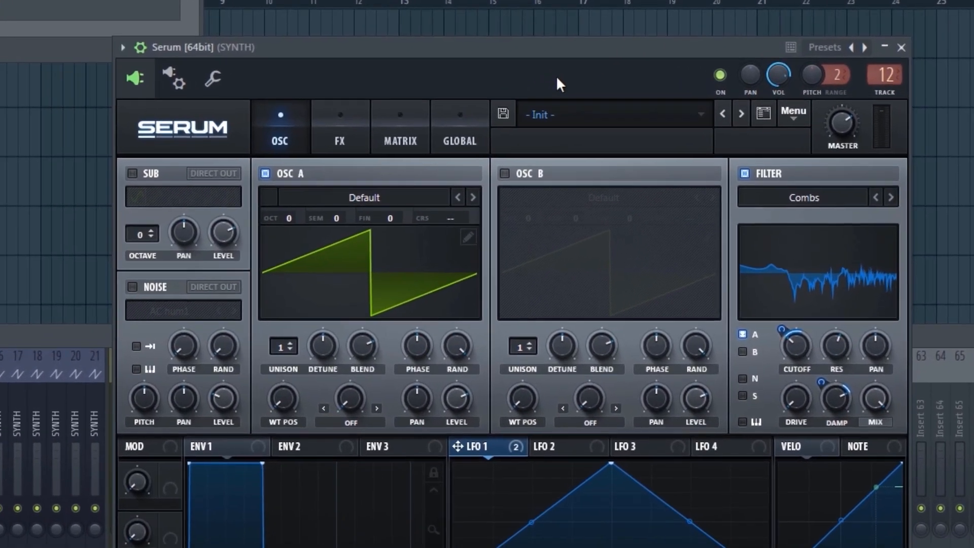
Show the effects rack, enable every effect from Hyper/Dimension to Filter, and look through their controls
left_click(376, 122)
left_click(248, 142)
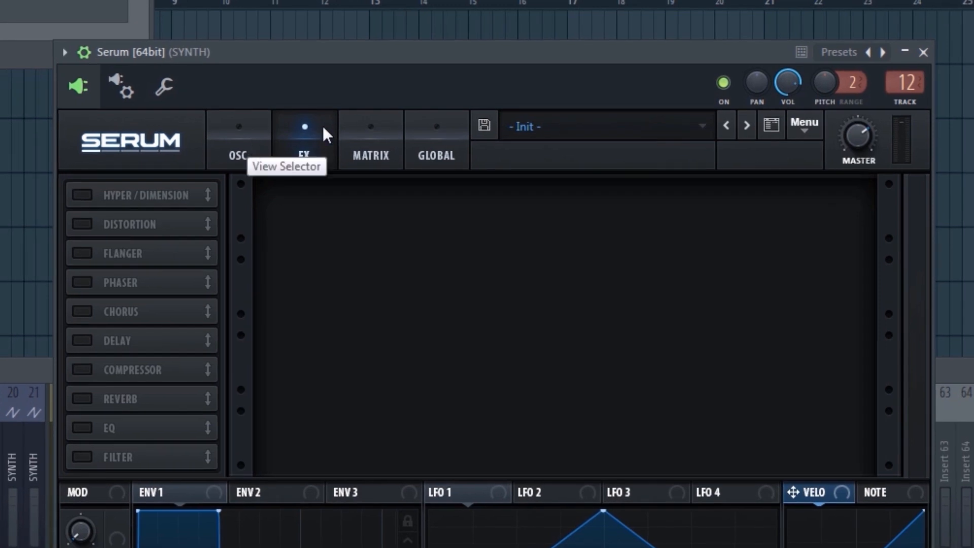
left_click(279, 129)
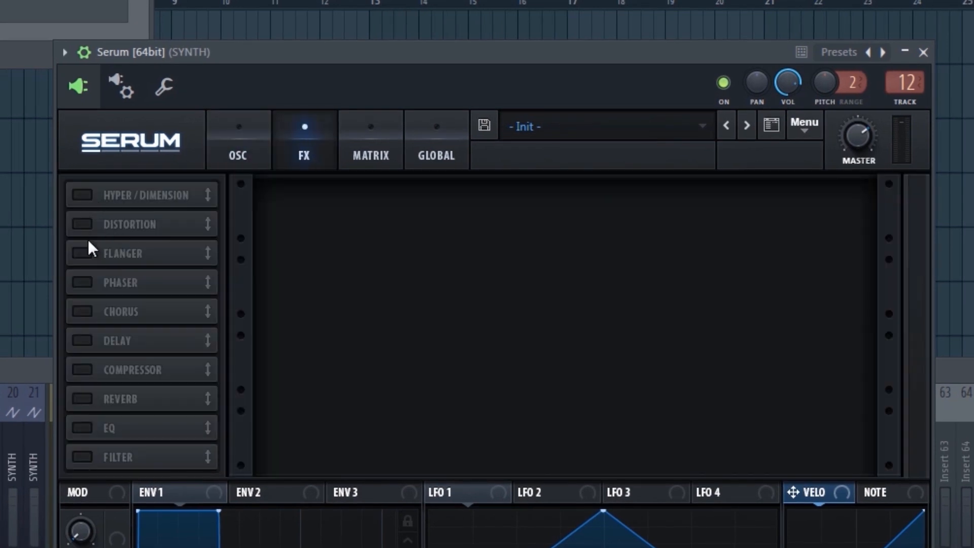
left_click_drag(86, 199, 83, 458)
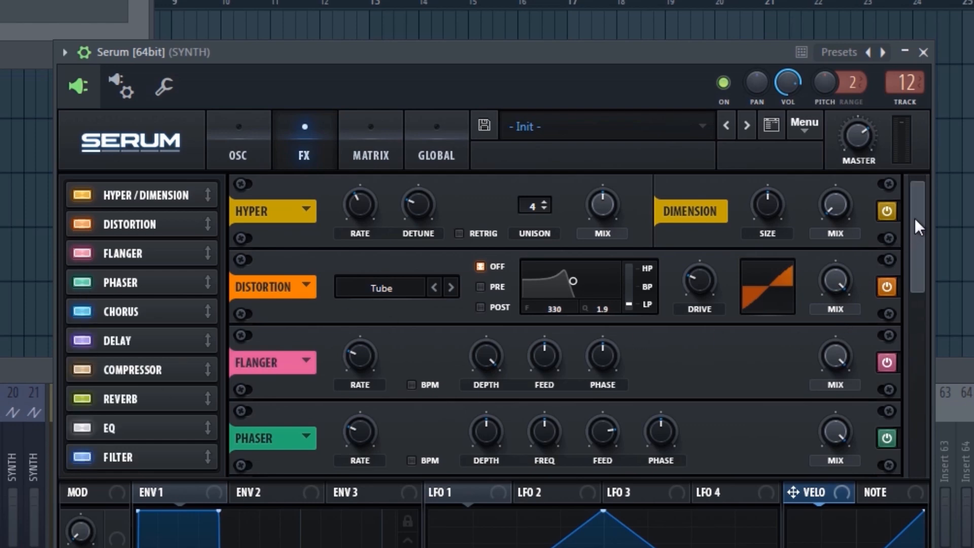
left_click_drag(915, 219, 940, 465)
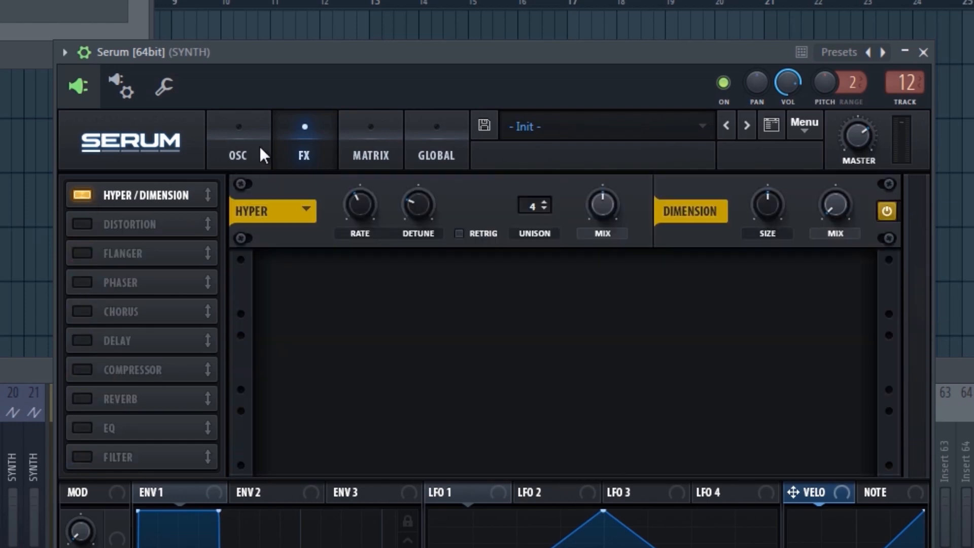
Check the oscillator page, return to the effects, lower the Hyper mix to zero, adjust Dimension's size and mix, and disable Hyper/Dimension
left_click(260, 148)
left_click(302, 150)
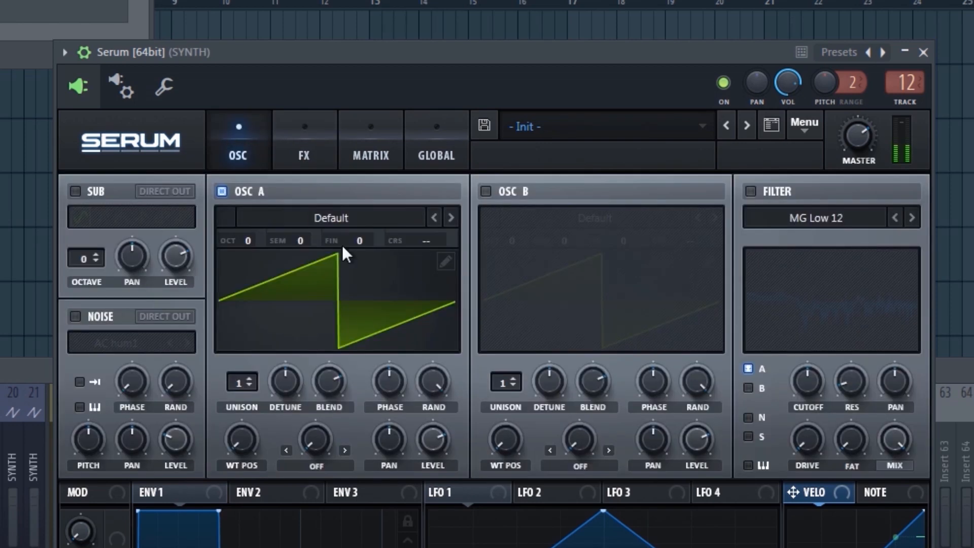
left_click(304, 150)
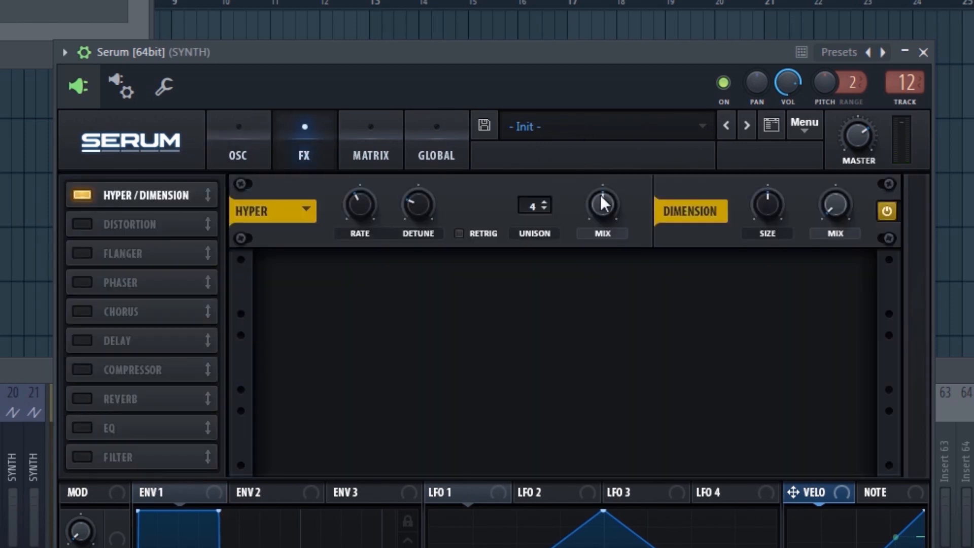
left_click_drag(603, 203, 602, 401)
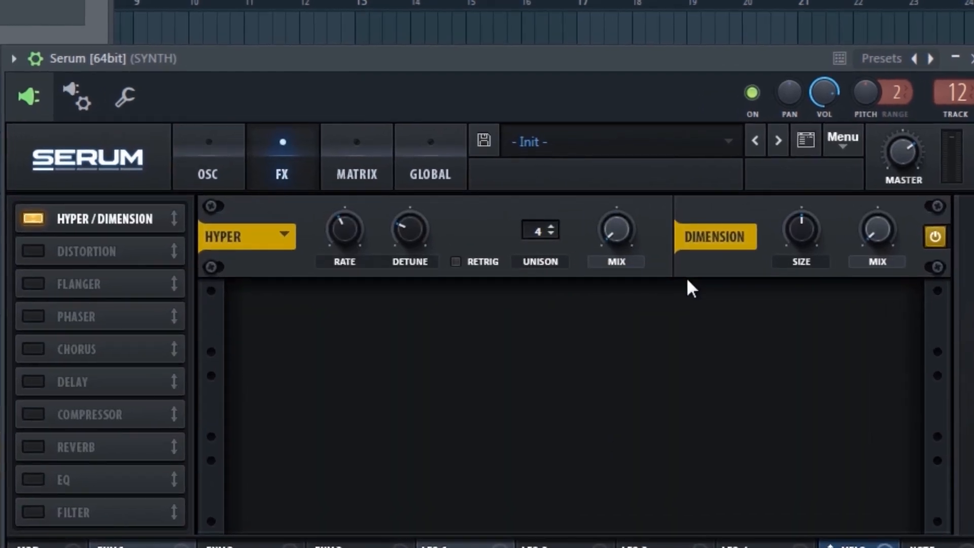
left_click_drag(802, 229, 797, 376)
left_click_drag(894, 243, 888, 231)
left_click(33, 219)
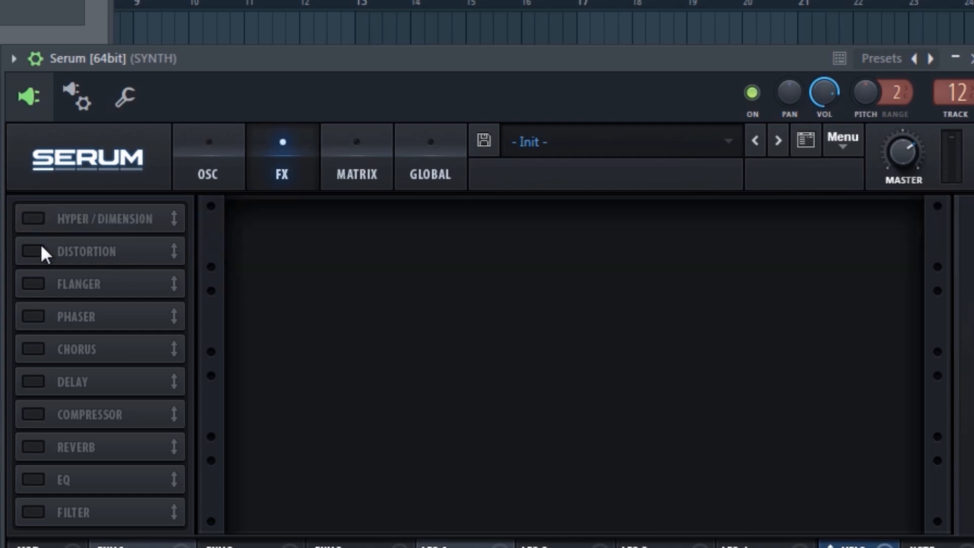
Enable the Distortion effect with the Tube type and adjust its drive
left_click(41, 251)
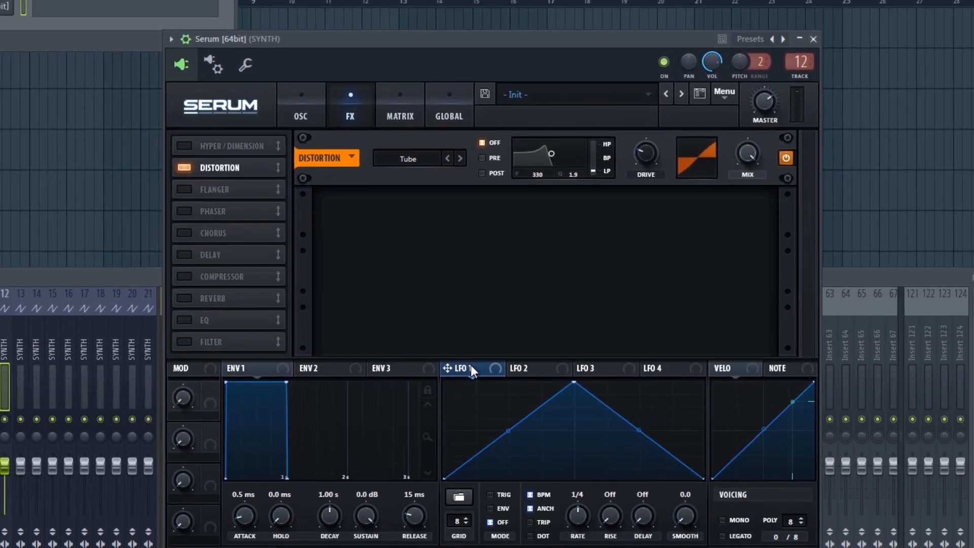
left_click_drag(641, 183, 646, 152)
left_click_drag(713, 219, 720, 163)
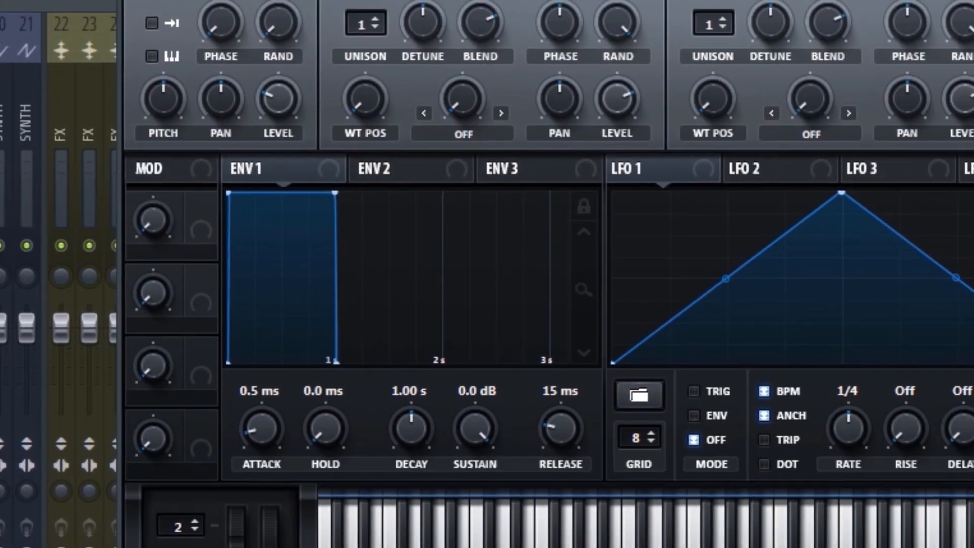
Set ENV 1's attack to 0.0 ms and its release to 800 ms
left_click_drag(487, 15, 529, 1)
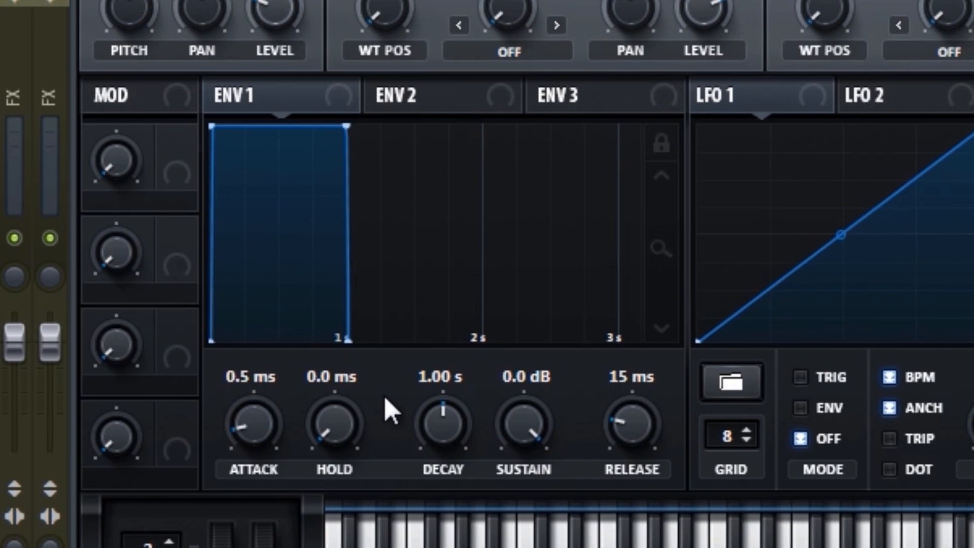
left_click_drag(250, 446, 243, 311)
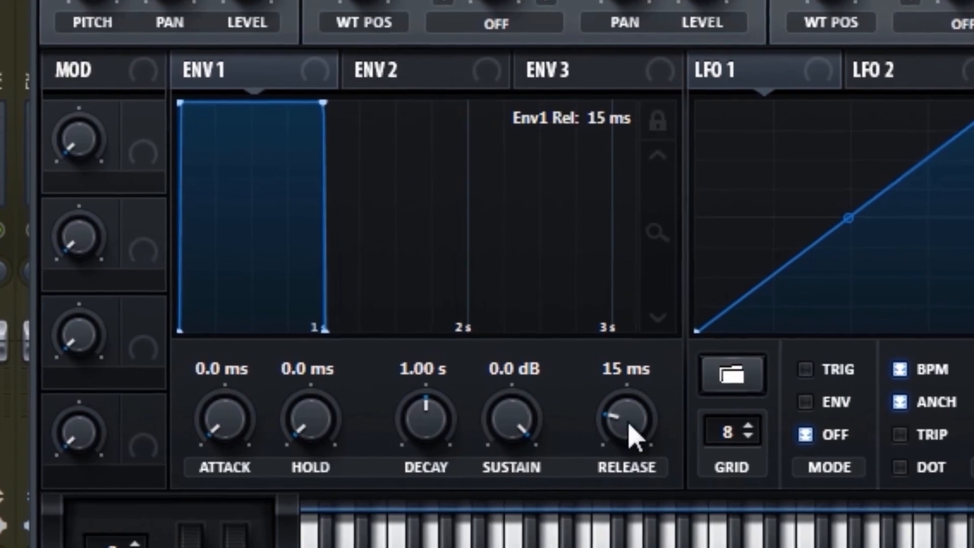
left_click_drag(632, 426, 611, 314)
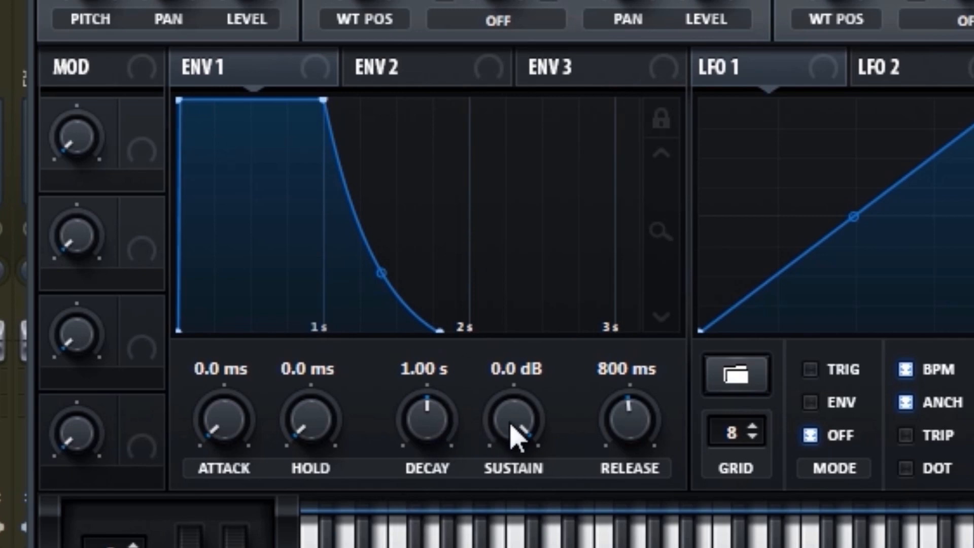
Set ENV 1's sustain to -oo dB and its release to 0.0 ms, and shorten the decay
left_click_drag(514, 433, 514, 487)
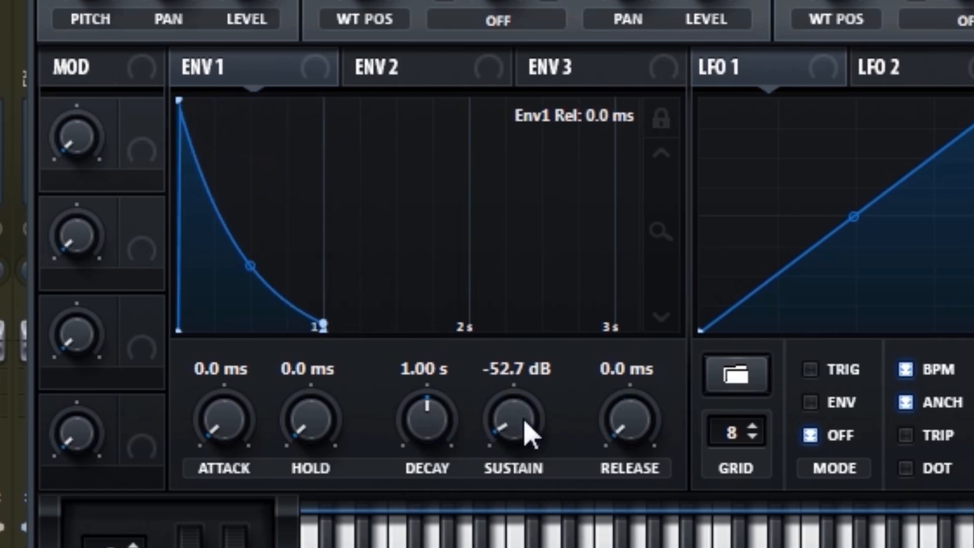
left_click_drag(524, 428, 524, 482)
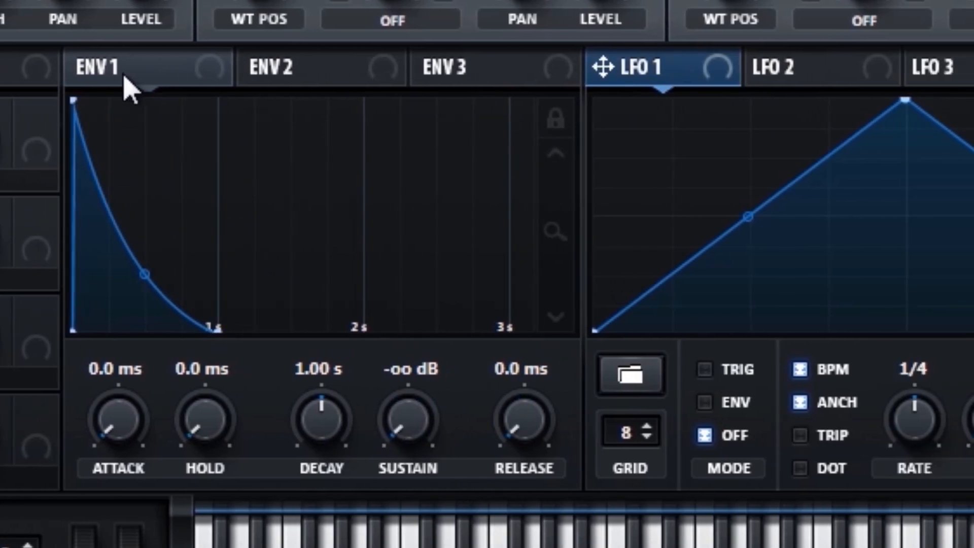
left_click(211, 76)
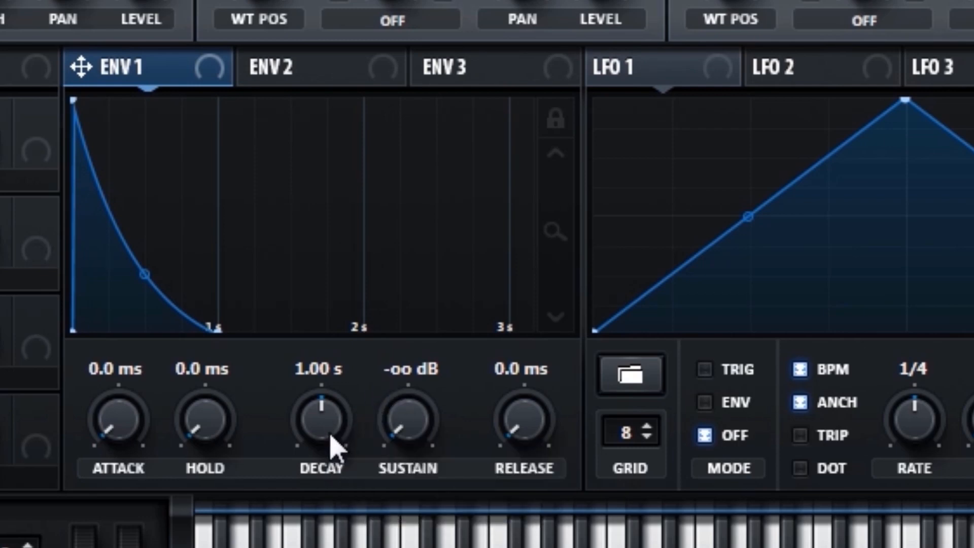
left_click_drag(333, 446, 323, 505)
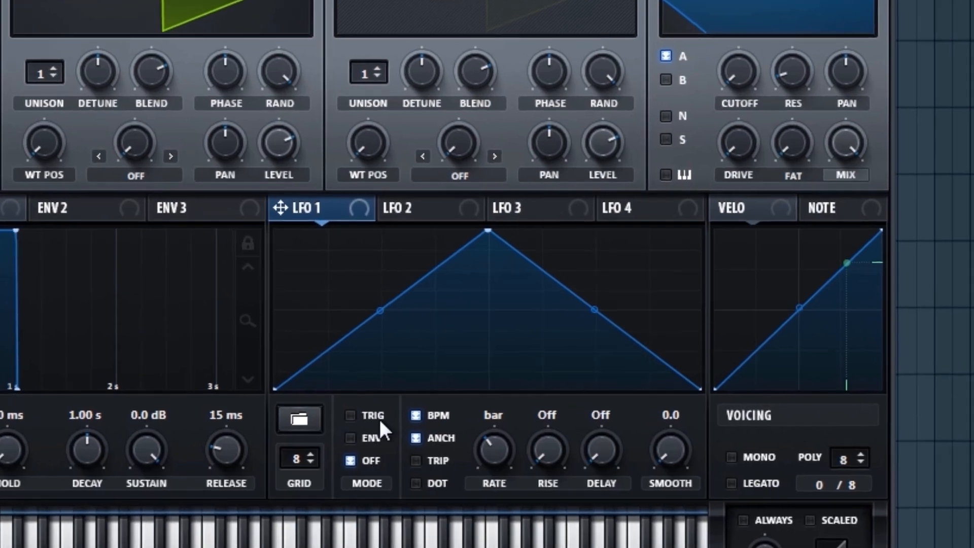
Switch LFO 1 to TRIG mode and assign it to the filter cutoff
left_click(381, 419)
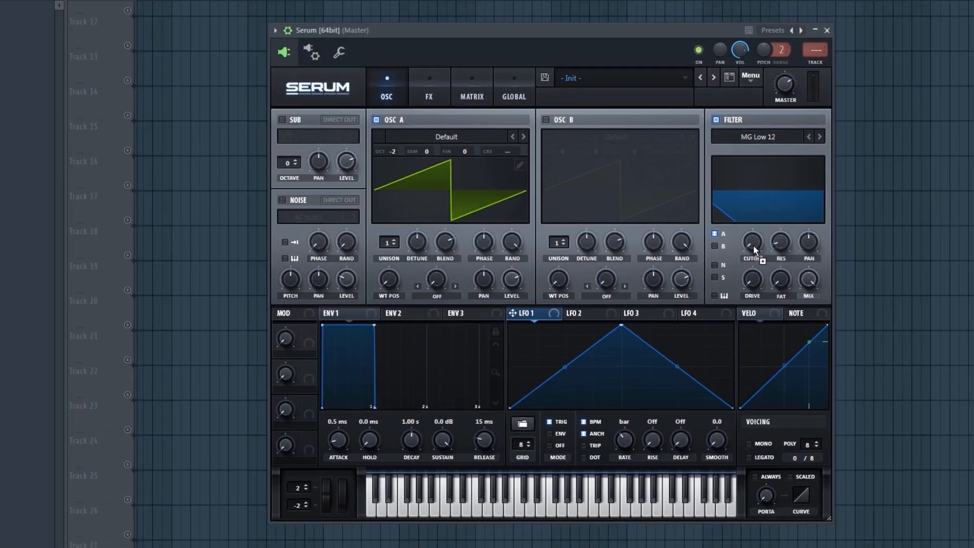
left_click_drag(753, 245, 753, 246)
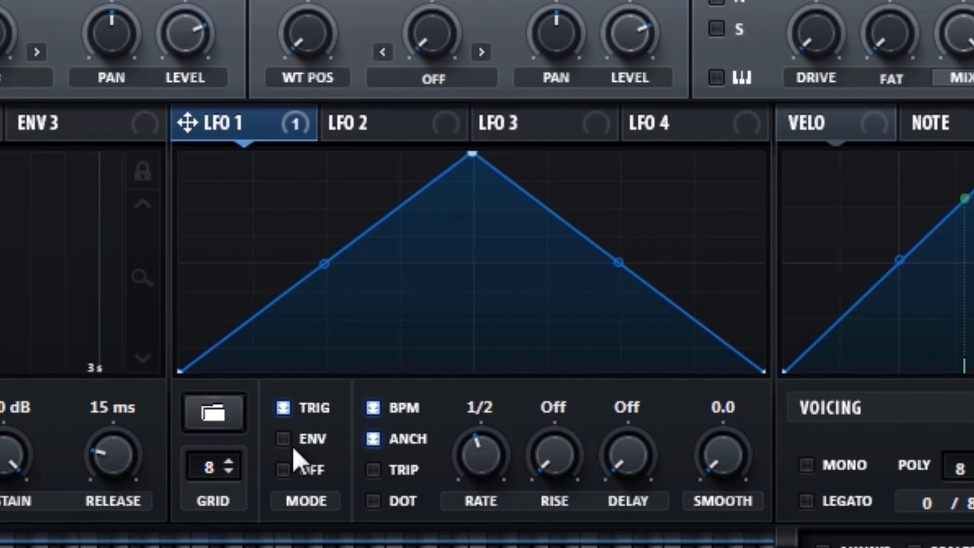
Try LFO 1 in ENV mode, set its mode to OFF, and adjust its rate
left_click(293, 442)
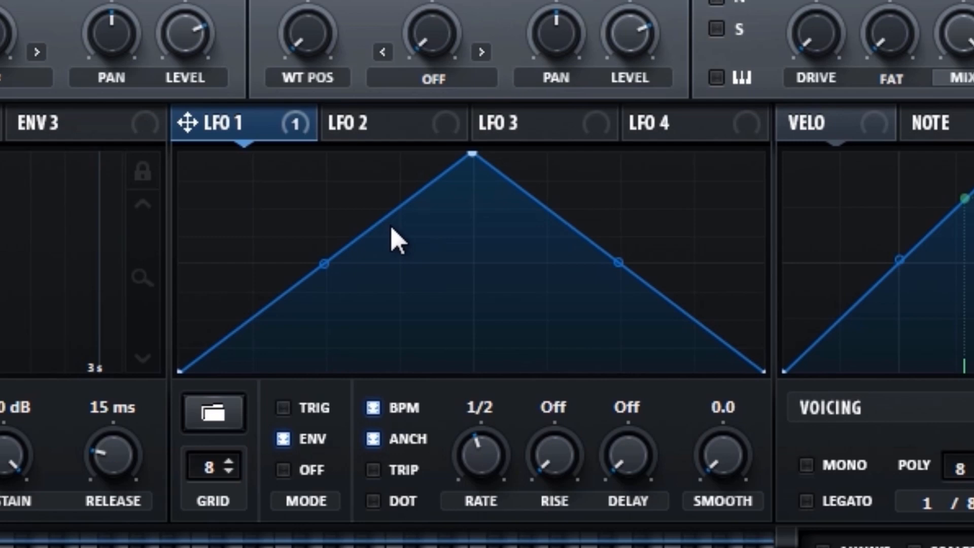
left_click(311, 472)
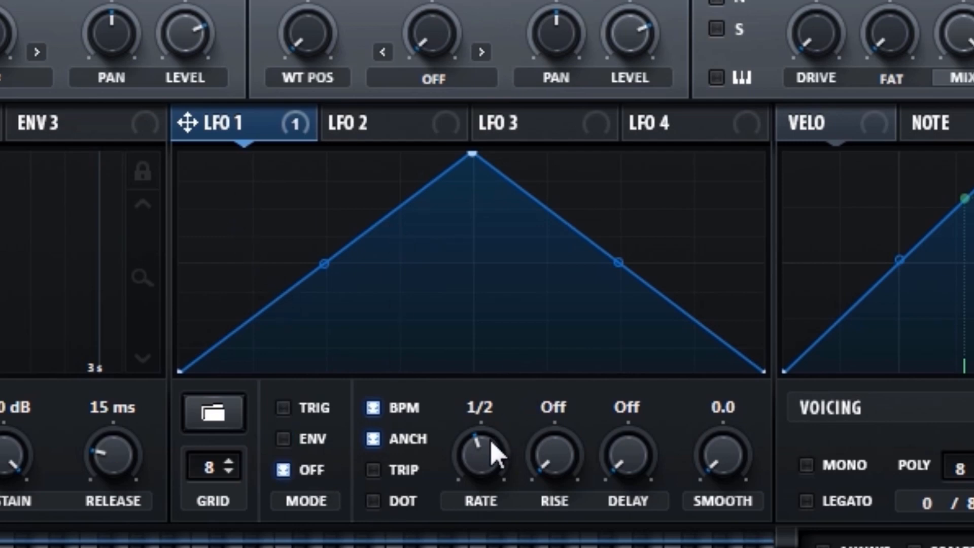
mouse_move(491, 440)
left_mouse_down()
mouse_move(479, 451)
mouse_move(485, 463)
mouse_move(485, 447)
left_mouse_up()
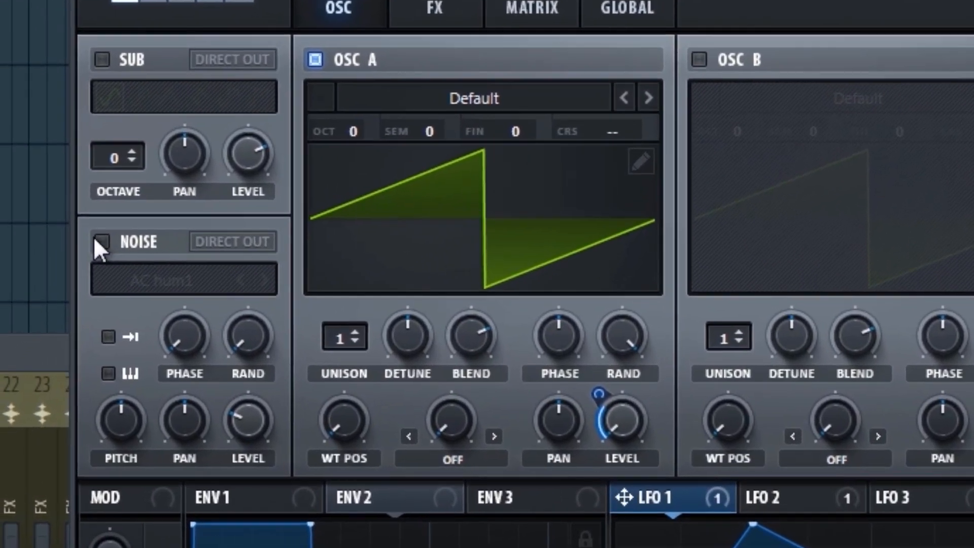
Enable the sub and noise oscillators, and switch direct out on and back off for both
left_click(52, 304)
left_click(146, 304)
left_click(253, 36)
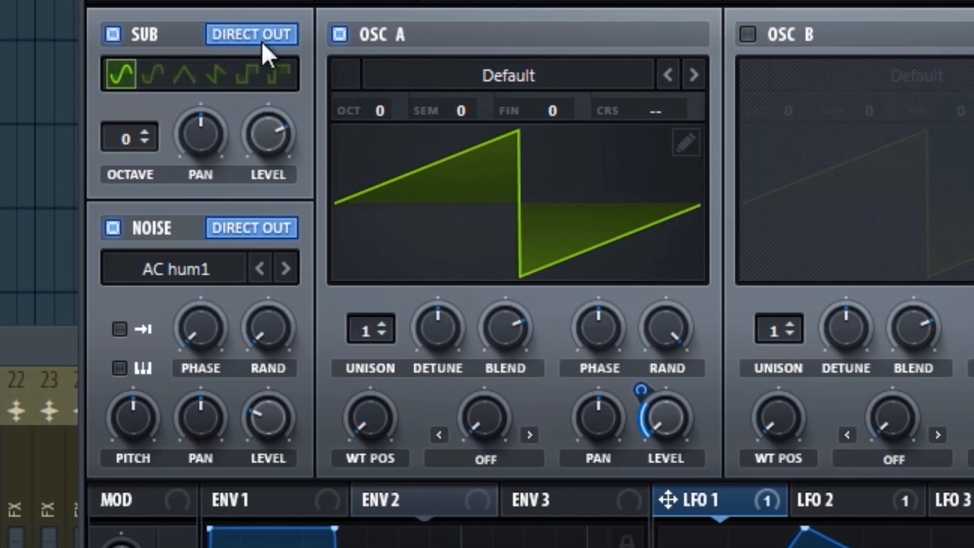
left_click(260, 35)
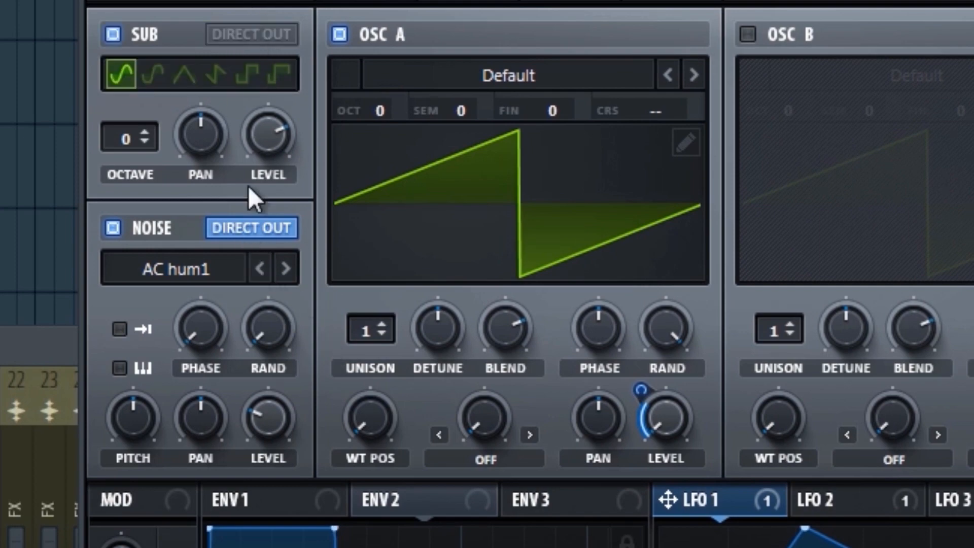
left_click(254, 228)
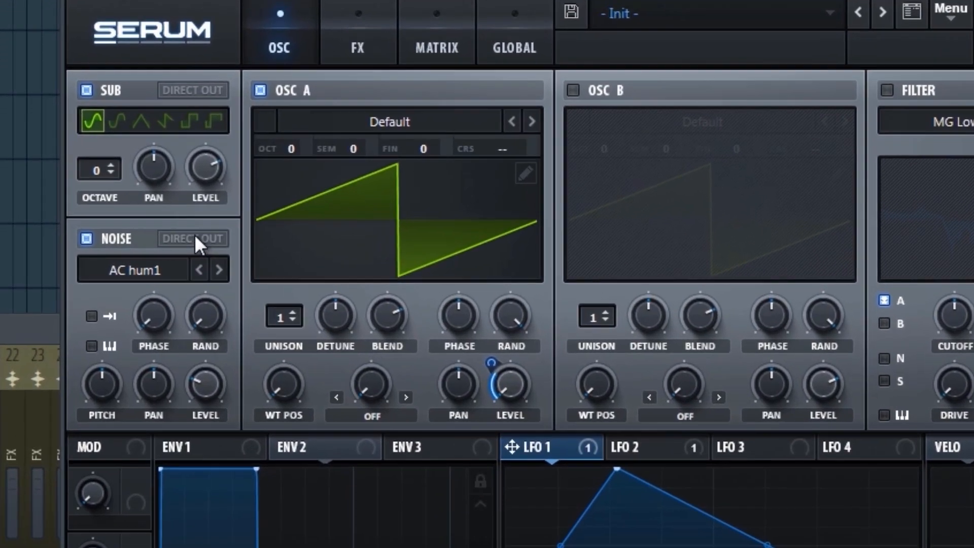
Switch the noise oscillator to direct out and turn off the sub oscillator
left_click(151, 246)
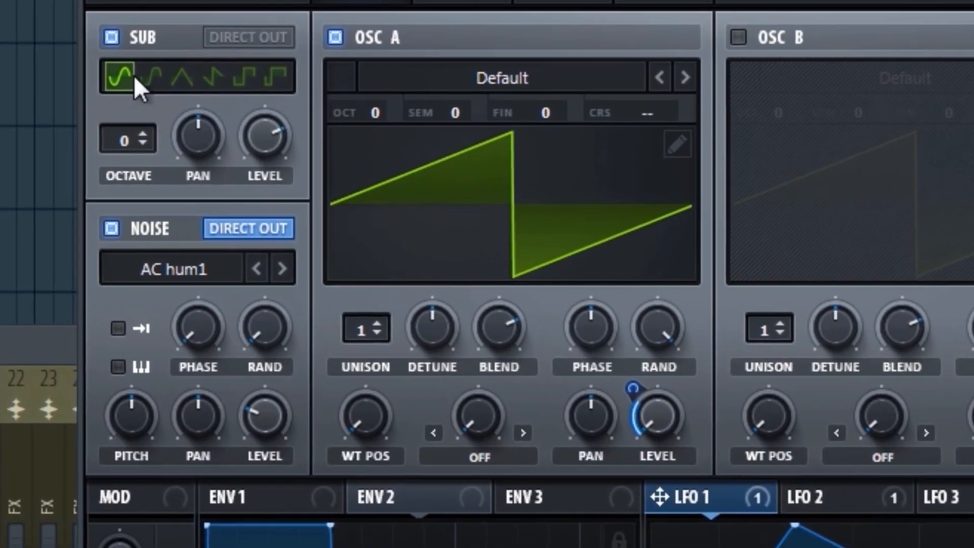
left_click(67, 132)
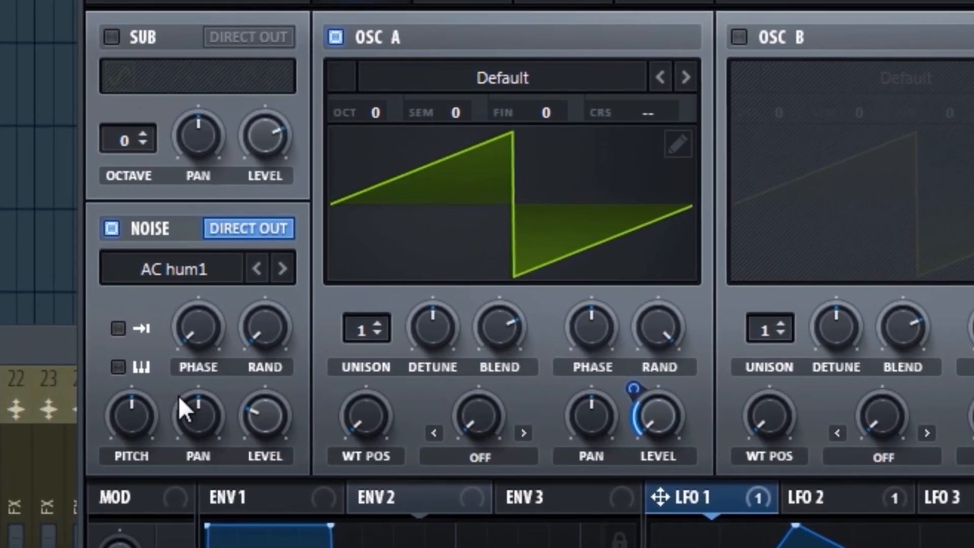
Raise the noise oscillator's pitch slightly, and turn its level up to about 36% and back down
left_click_drag(117, 415, 157, 389)
left_click_drag(267, 429, 294, 446)
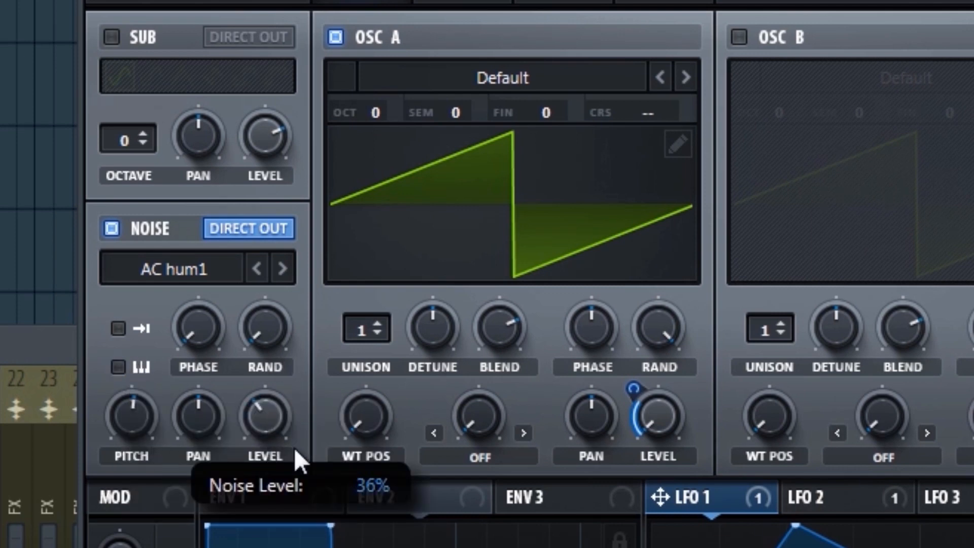
left_click_drag(211, 435, 187, 491)
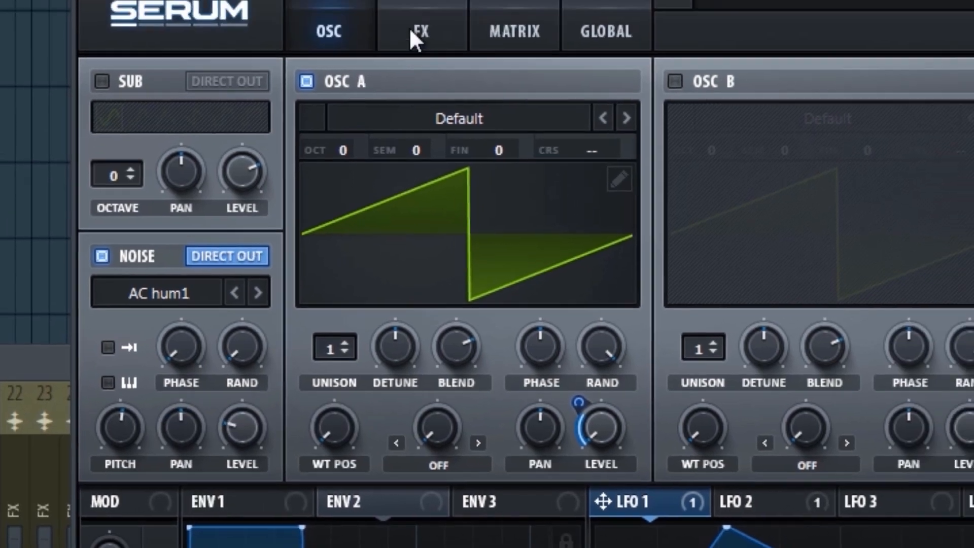
Enable the delay effect with linked left and right times of 1/16, and raise its feedback and mix
left_click(411, 32)
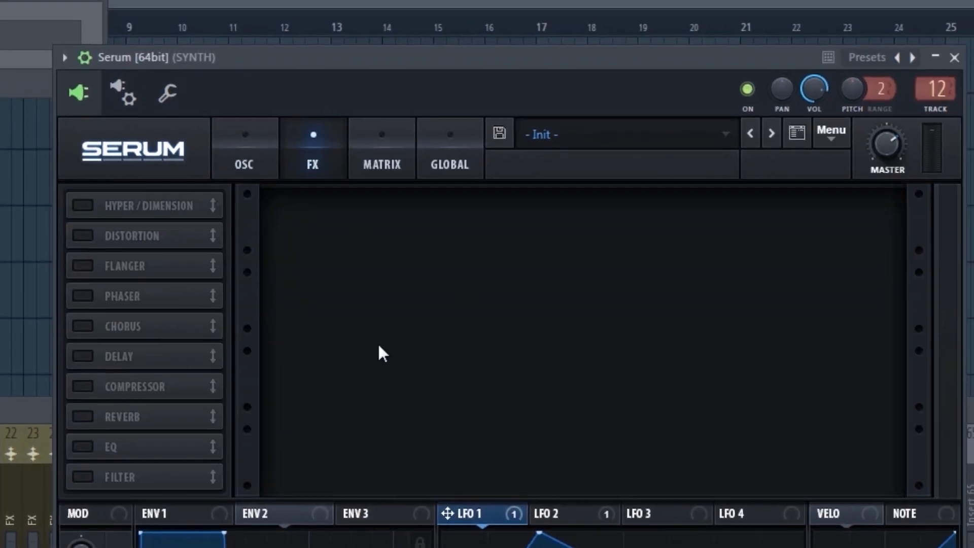
left_click(84, 355)
left_click(257, 152)
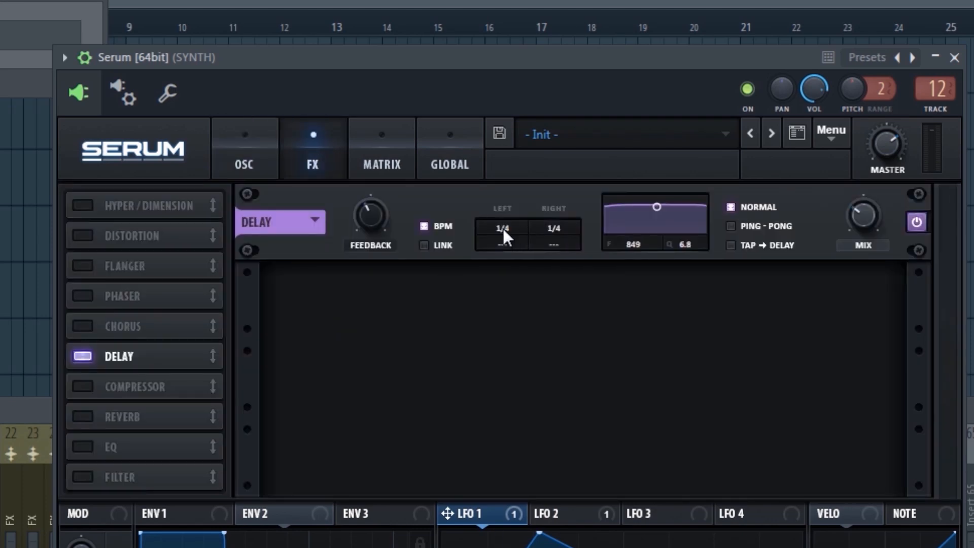
mouse_move(503, 227)
left_mouse_down()
mouse_move(532, 237)
mouse_move(495, 241)
left_mouse_up()
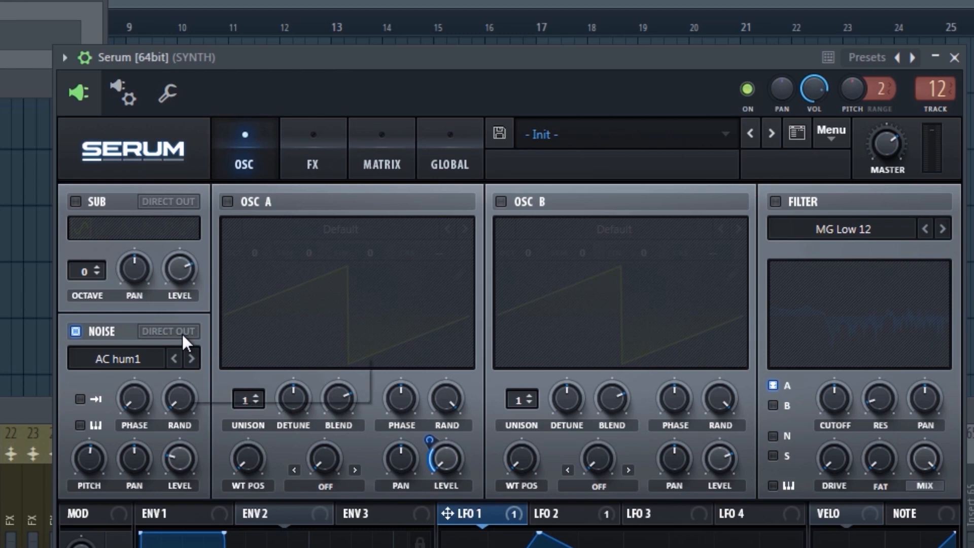
Switch the noise oscillator to direct out to compare it with the delay routing, and turn the oscillator off
left_click(182, 334)
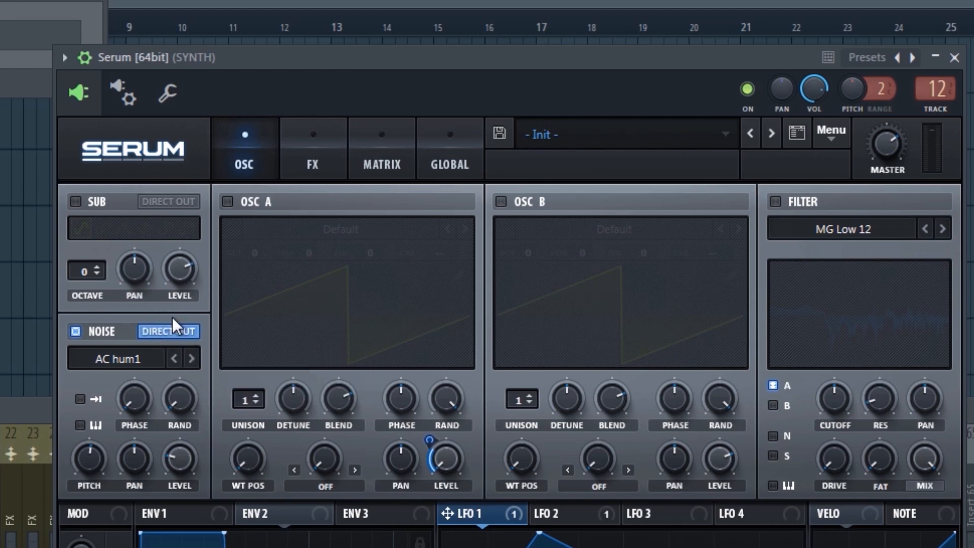
left_click(312, 148)
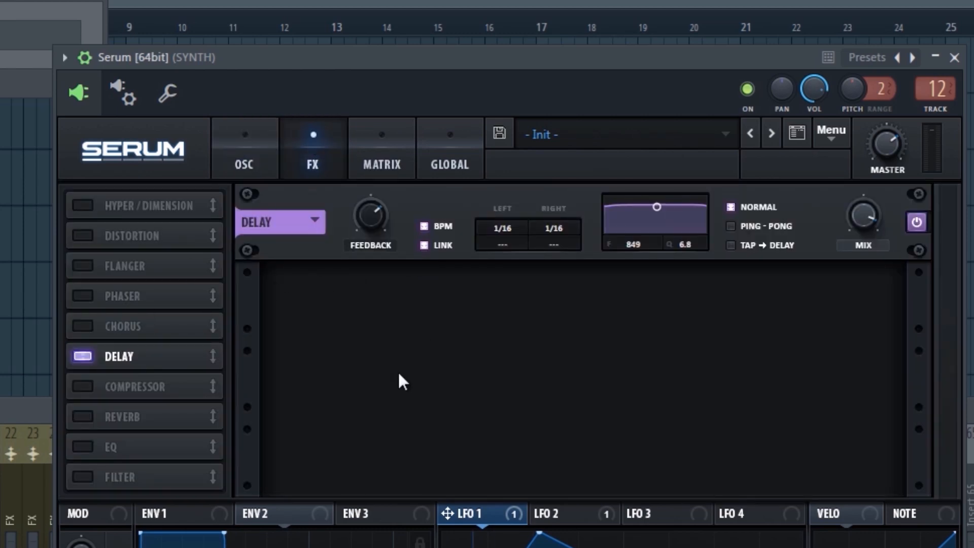
left_click(250, 152)
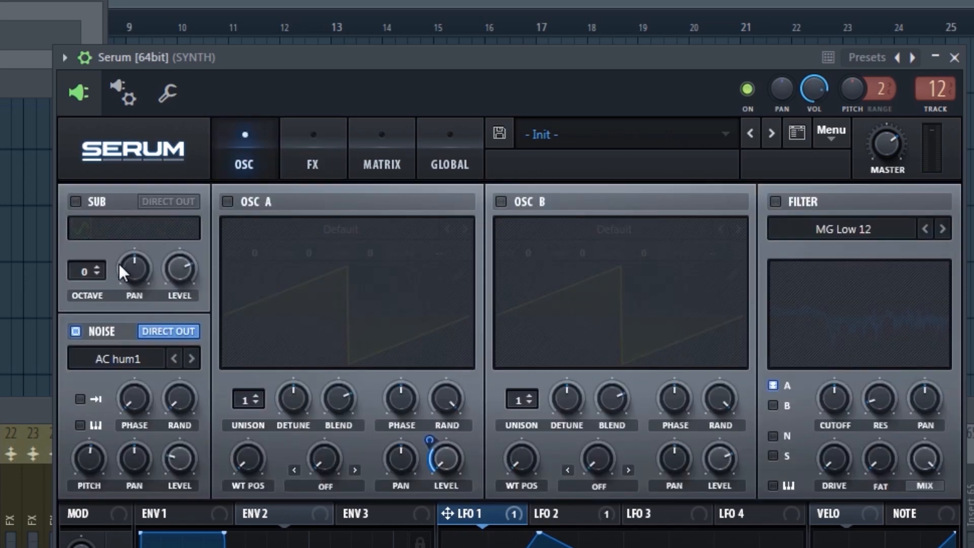
left_click(77, 329)
left_click(76, 201)
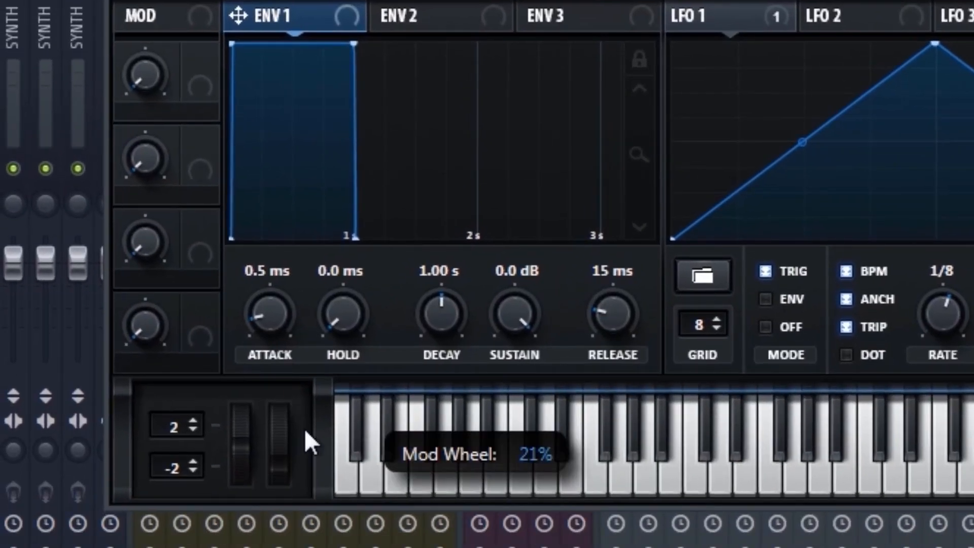
Try the mod wheel and assign it as a modulation source to the filter cutoff
left_click_drag(284, 399, 284, 411)
left_click(169, 10)
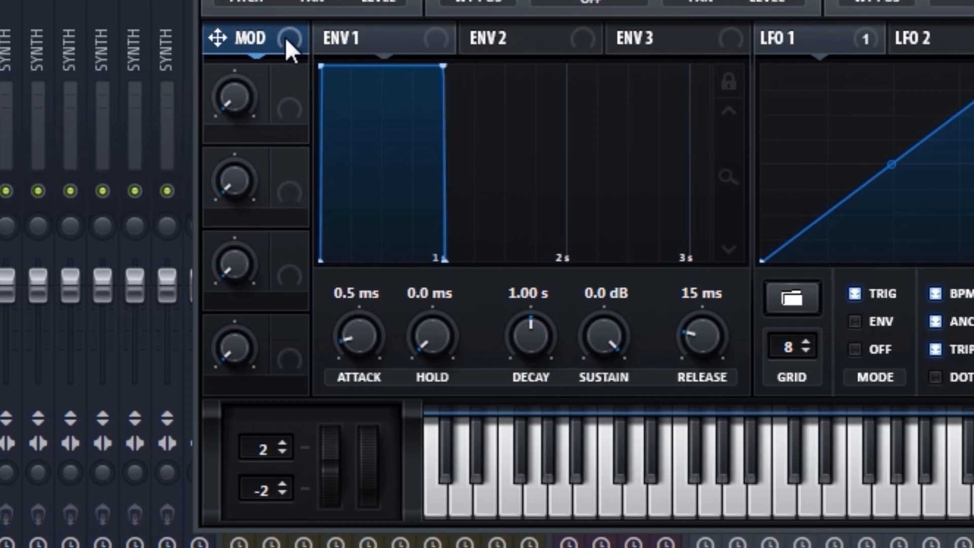
left_click_drag(266, 38, 815, 71)
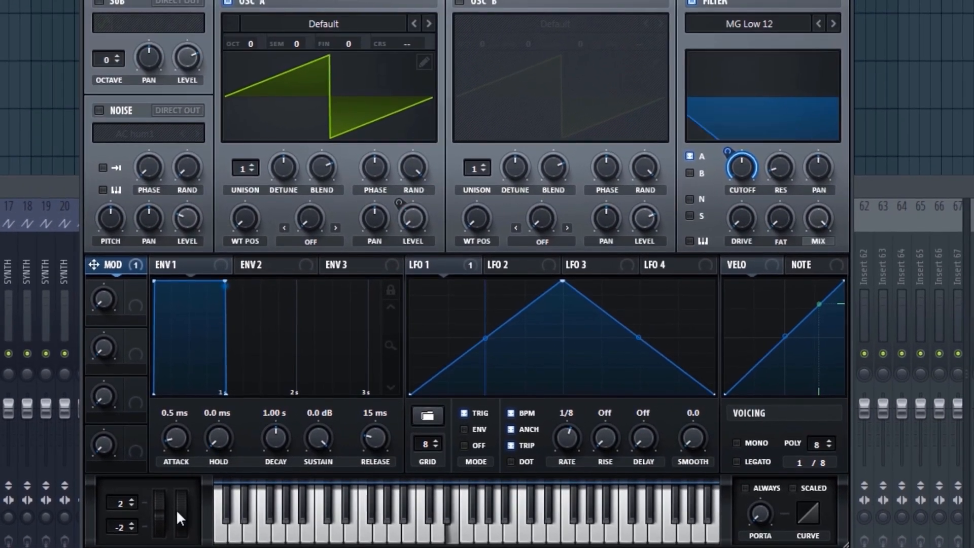
Sweep the mod wheel up and down to move the filter cutoff
left_click_drag(130, 488, 138, 417)
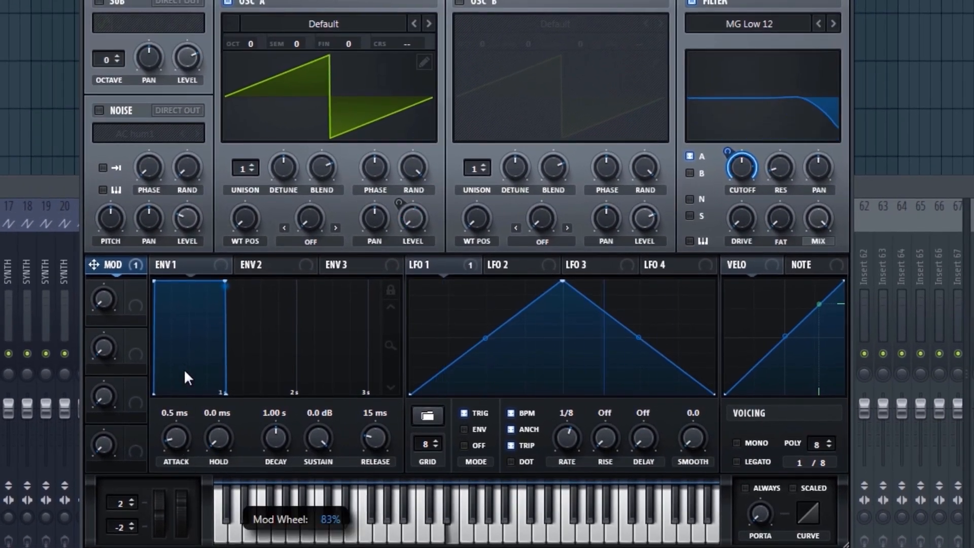
mouse_move(184, 370)
left_mouse_down()
mouse_move(187, 409)
mouse_move(182, 359)
left_mouse_up()
left_click_drag(185, 505, 181, 502)
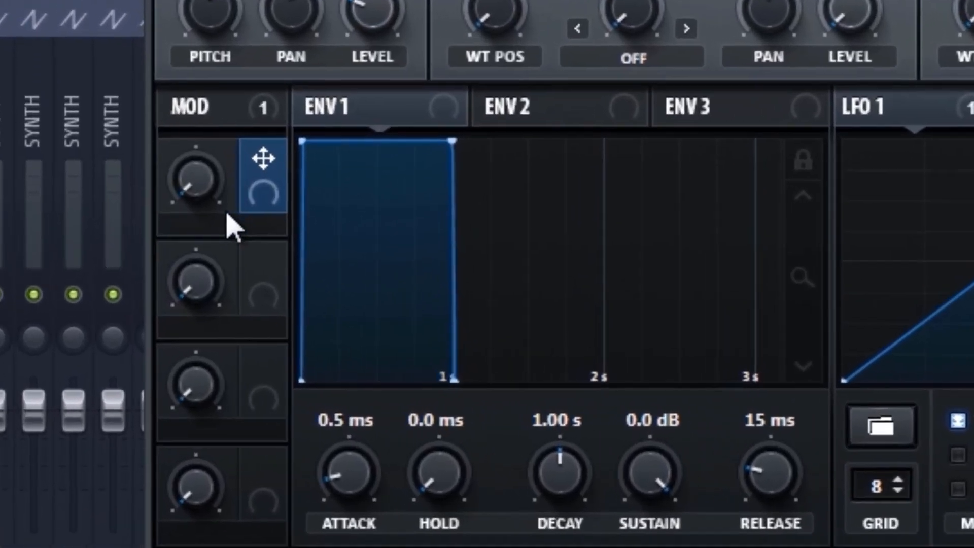
Try turning the unassigned Macro 1 knob
left_click_drag(117, 314, 109, 294)
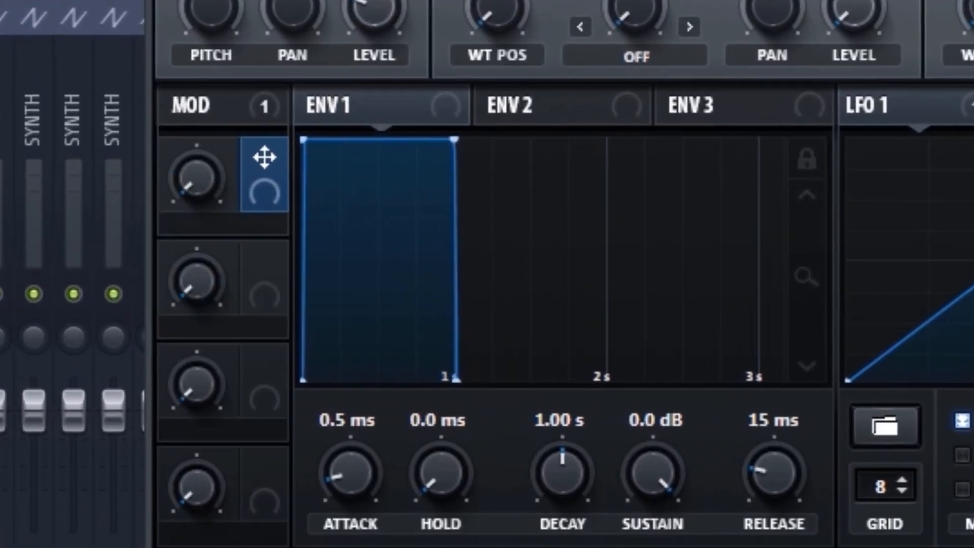
left_click_drag(197, 180, 216, 269)
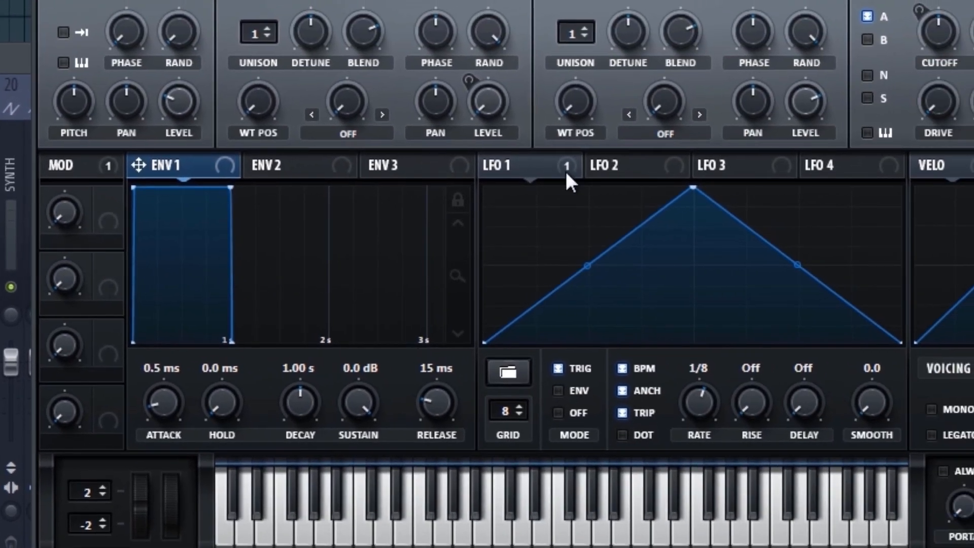
left_click_drag(100, 190, 108, 208)
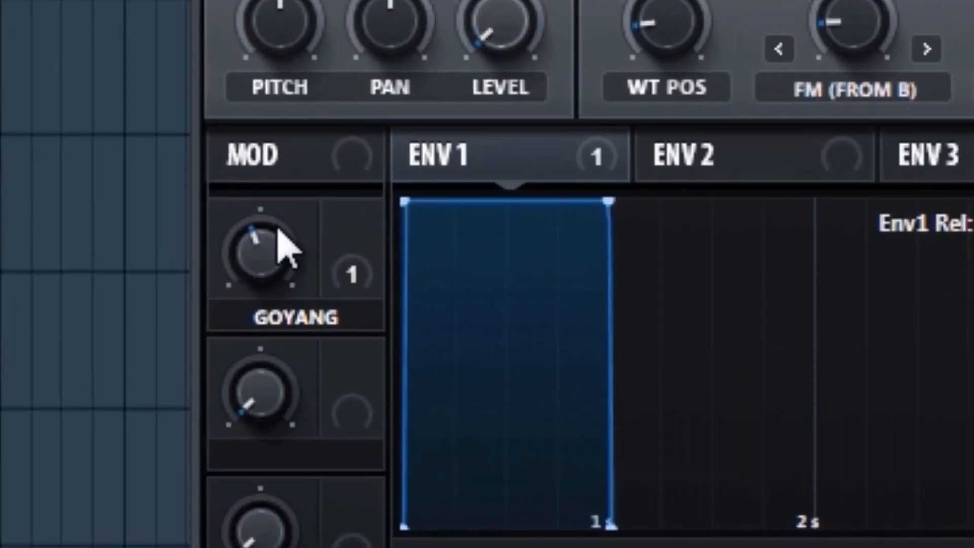
Sweep the GOYANG macro knob in the ZVD_GROWL_GOYANG_1 preset
left_click_drag(252, 269, 259, 382)
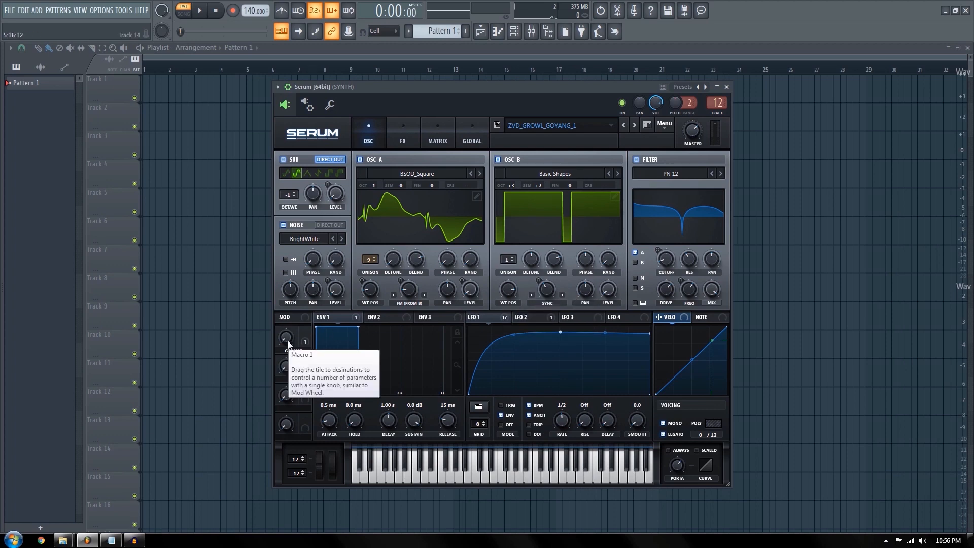
left_click_drag(288, 341, 265, 375)
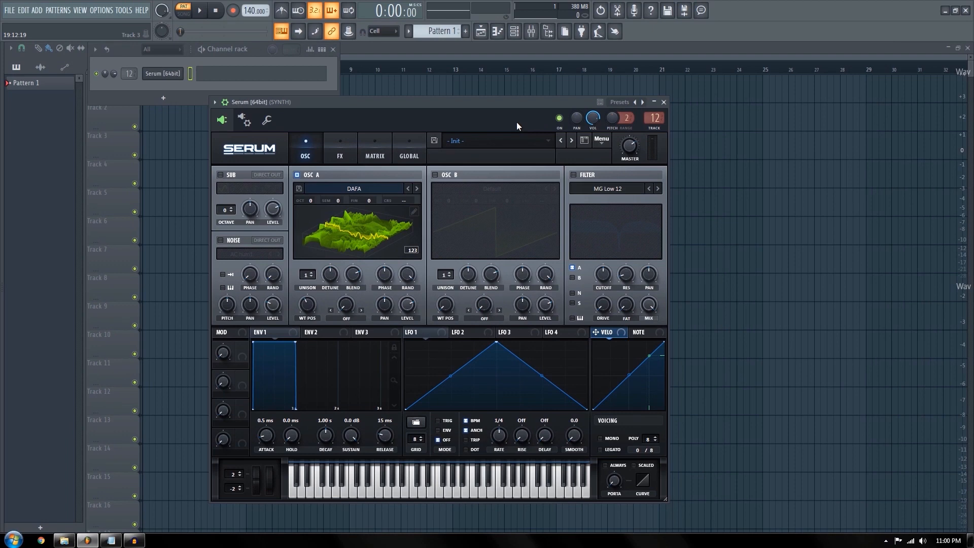
left_click_drag(517, 122, 508, 124)
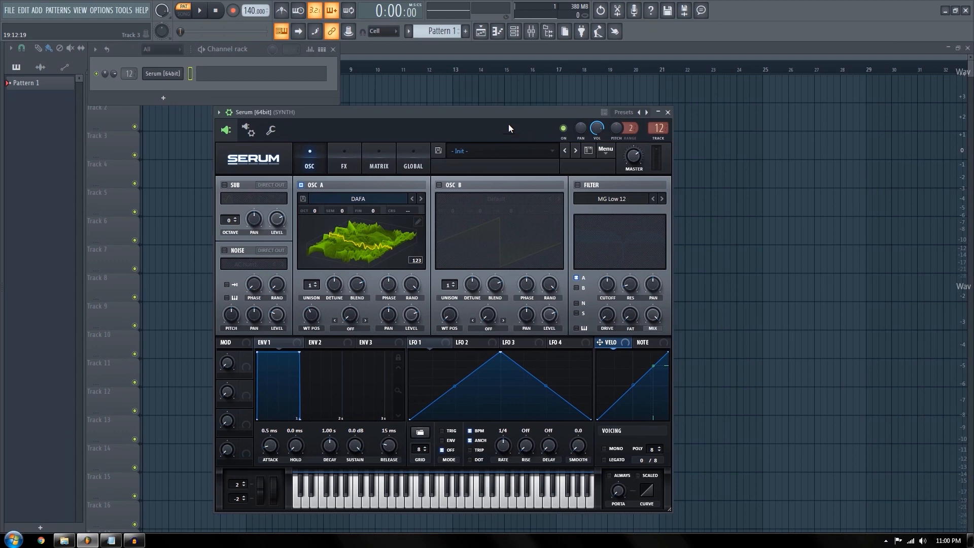